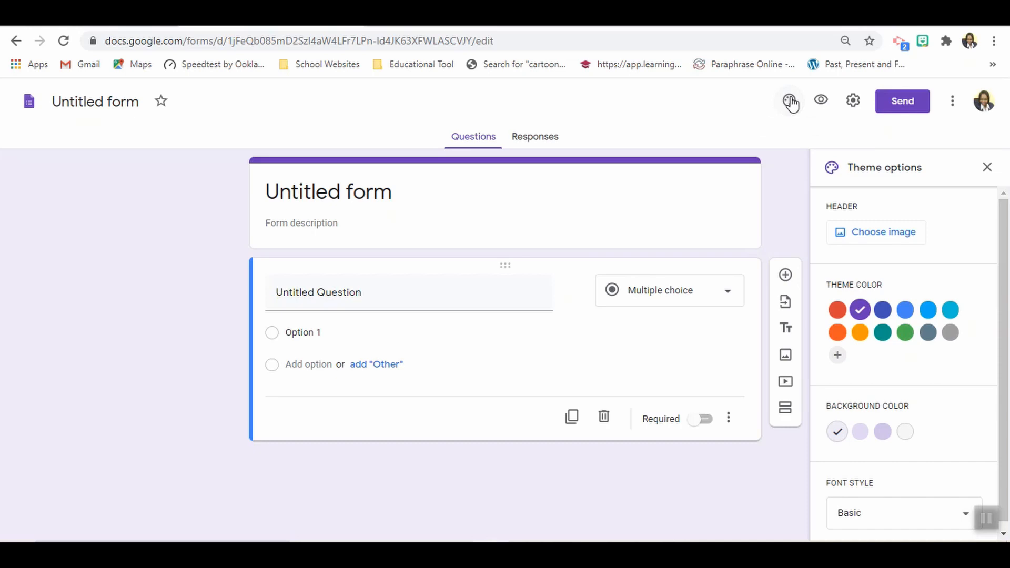
- Set the form's theme colour to red and its background to the darkest pink tint
{"action": "left_click", "coordinate": [839, 316]}
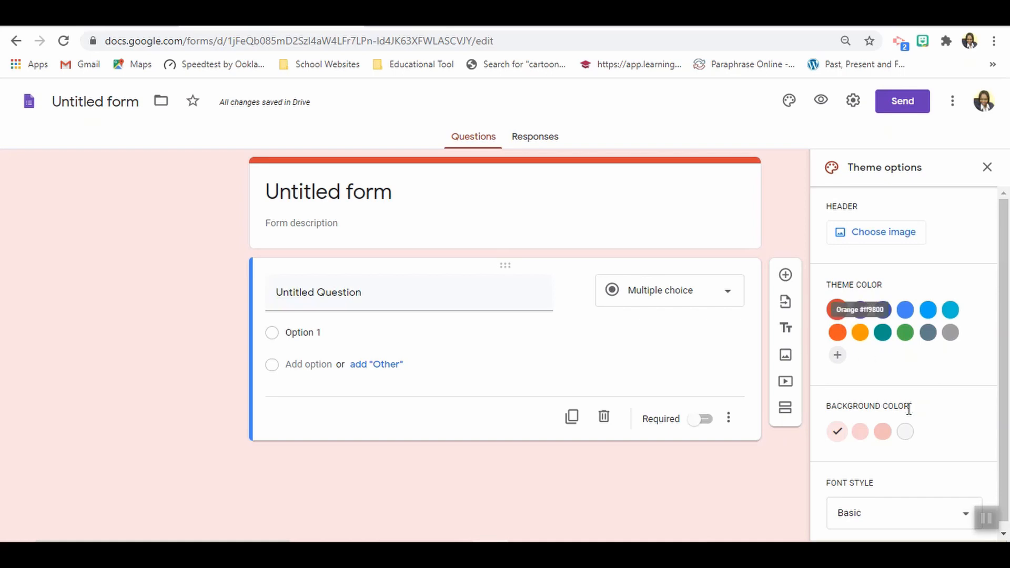
{"action": "left_click", "coordinate": [882, 433]}
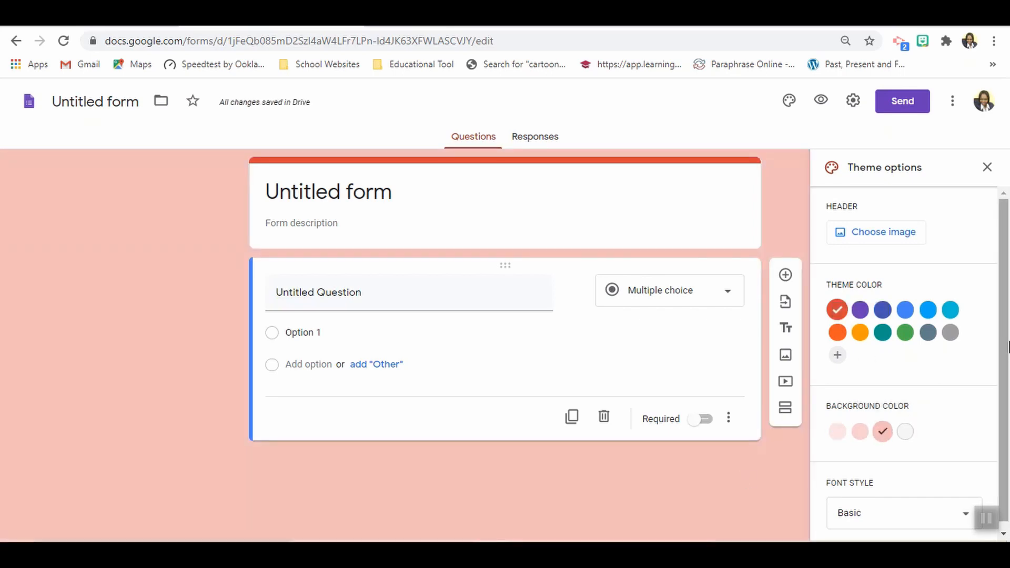
{"action": "scroll", "coordinate": [1008, 441], "scroll_direction": "down", "scroll_amount": 1}
{"action": "left_click_drag", "start_coordinate": [1009, 488], "coordinate": [1009, 223]}
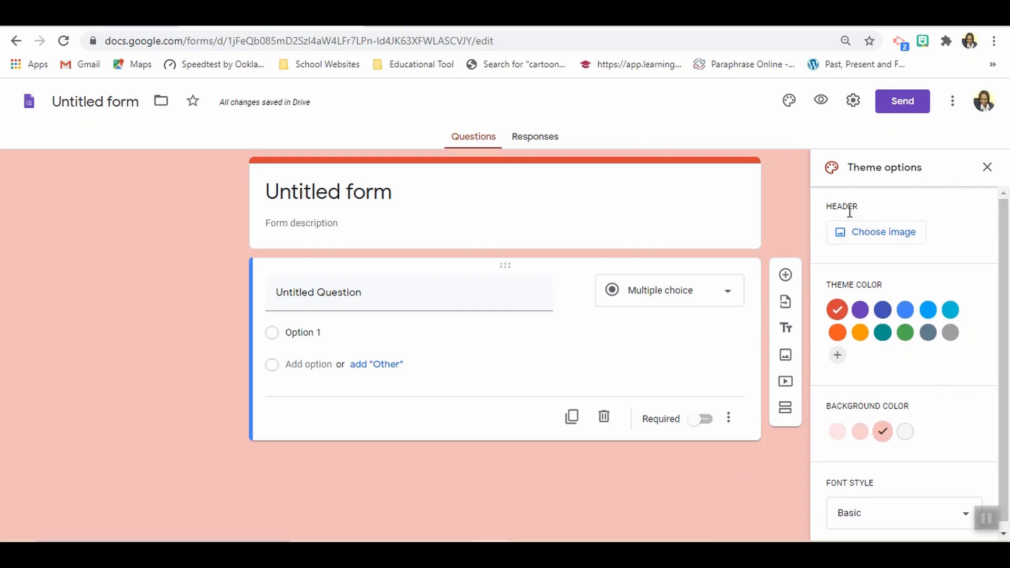
- Set the form's header image to the notepad and coffee cup illustration from the Work and School themes
{"action": "left_click", "coordinate": [856, 232]}
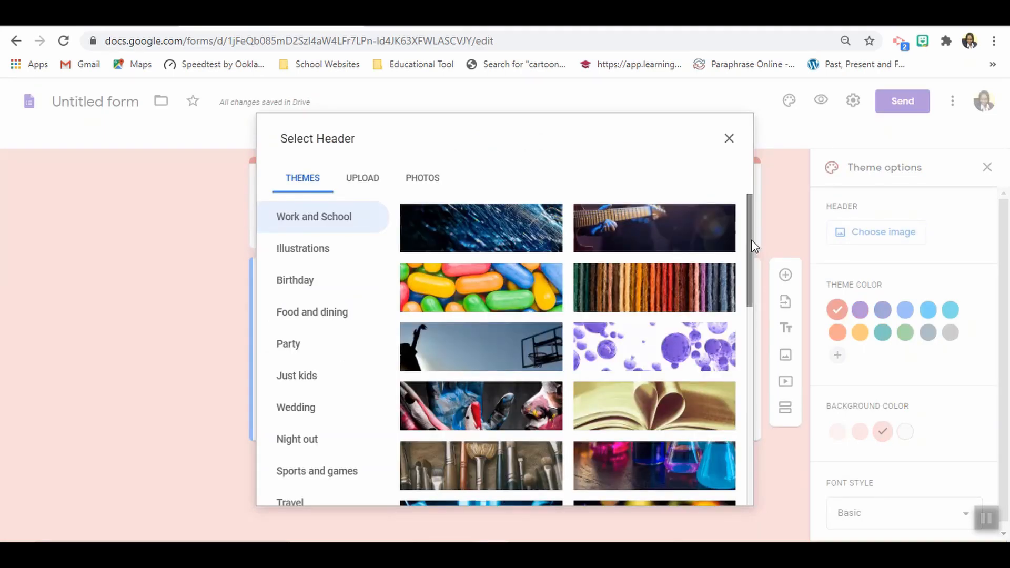
{"action": "left_click_drag", "start_coordinate": [750, 241], "coordinate": [755, 496]}
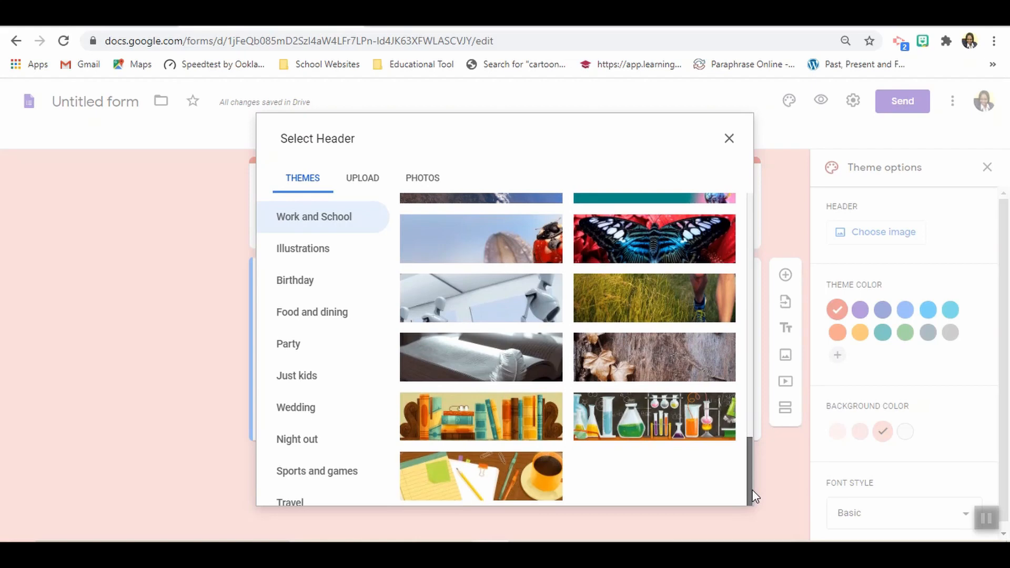
{"action": "left_click", "coordinate": [539, 475]}
{"action": "left_click", "coordinate": [726, 491]}
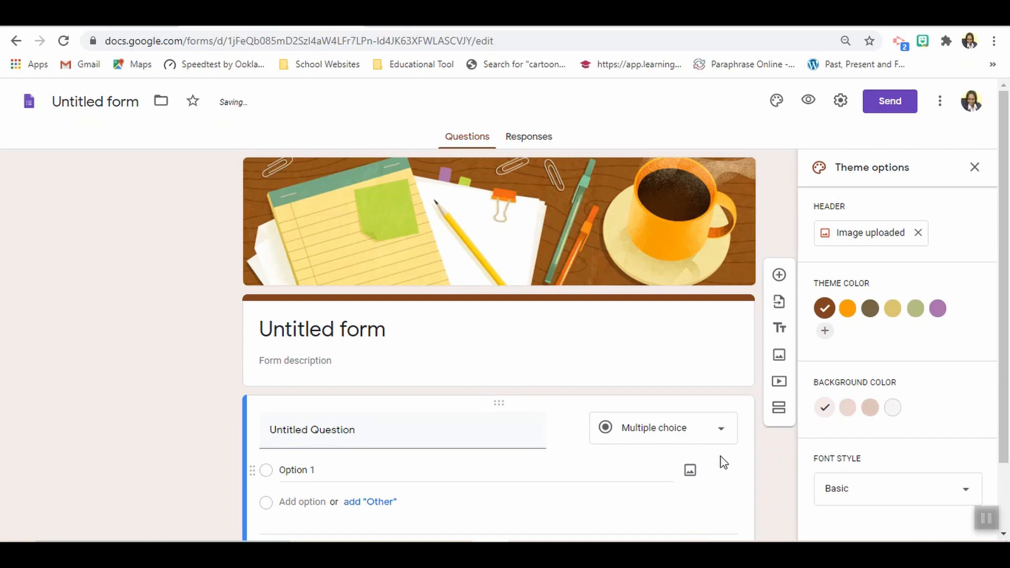
- Replace the form's title with "Mathematics Quiz"
{"action": "left_click", "coordinate": [378, 329]}
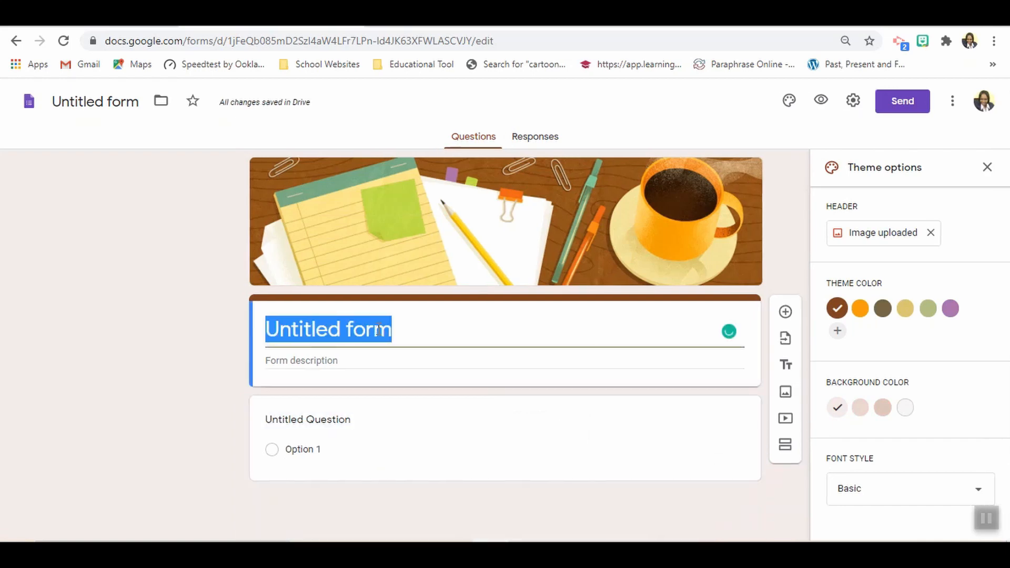
{"action": "key", "text": "BackSpace"}
{"action": "type", "text": "Ma"}
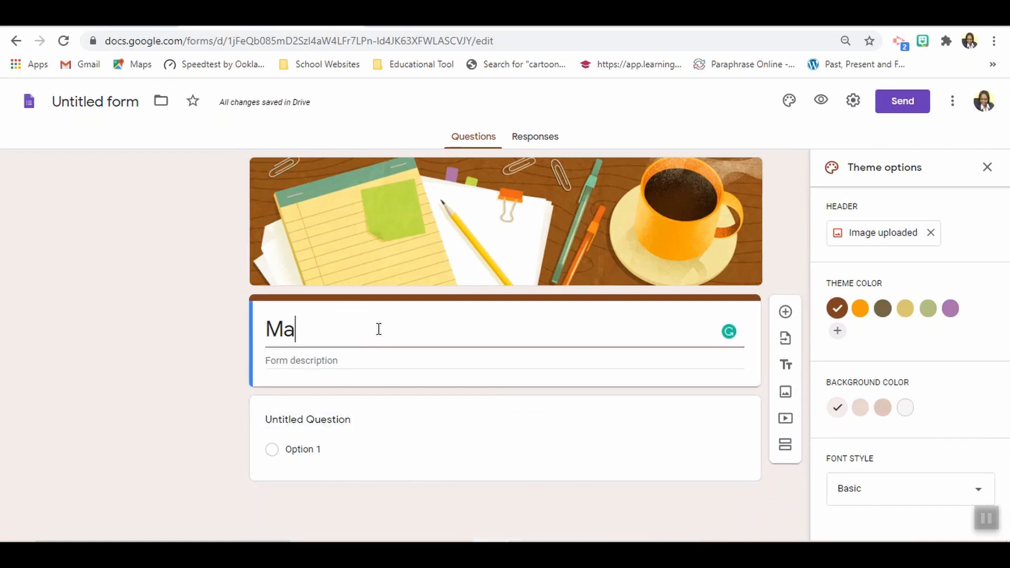
{"action": "type", "text": "thematics"}
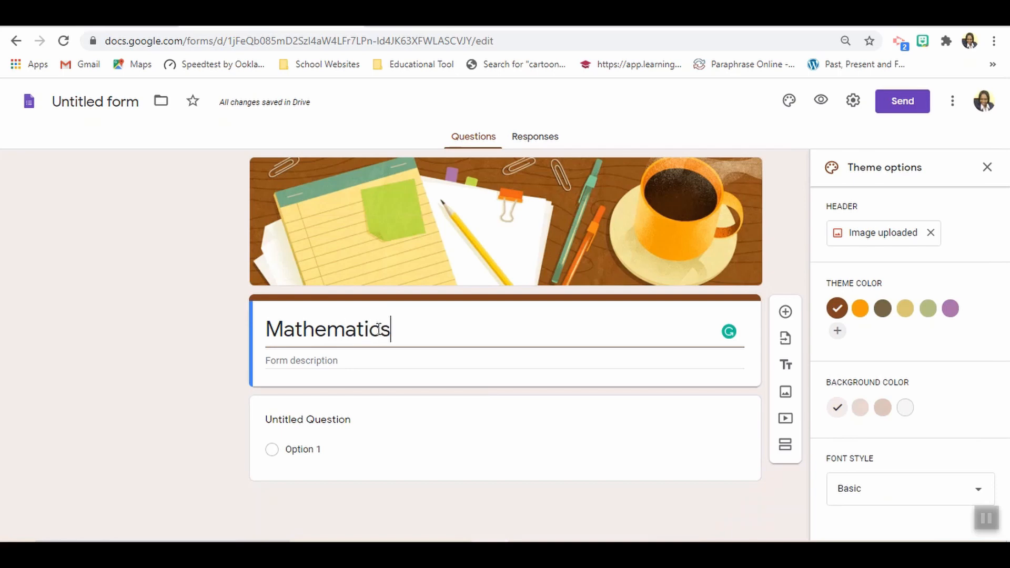
{"action": "type", "text": " Quiz"}
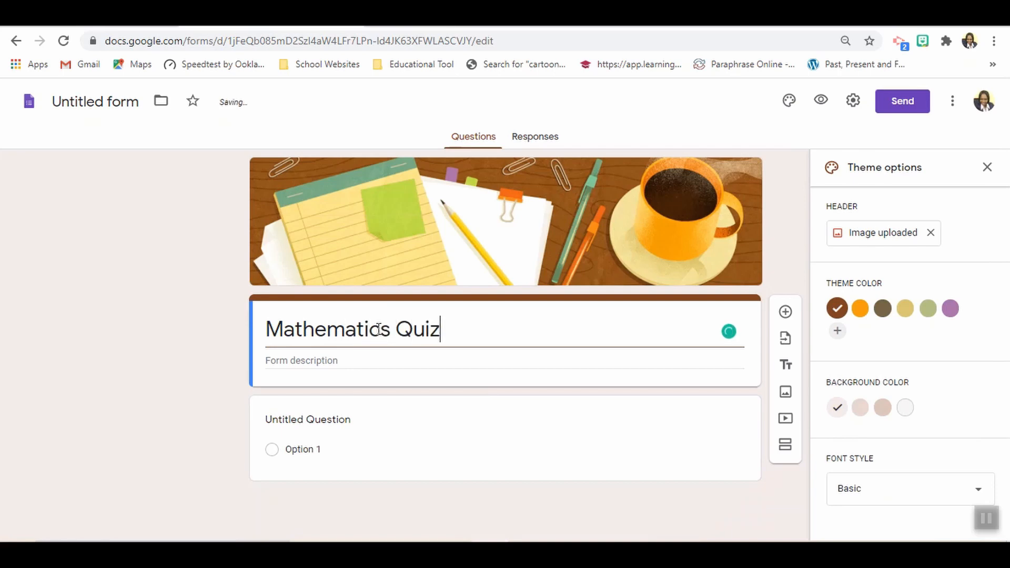
- Enter "Please answer all questions" as the form description
{"action": "left_click", "coordinate": [372, 361]}
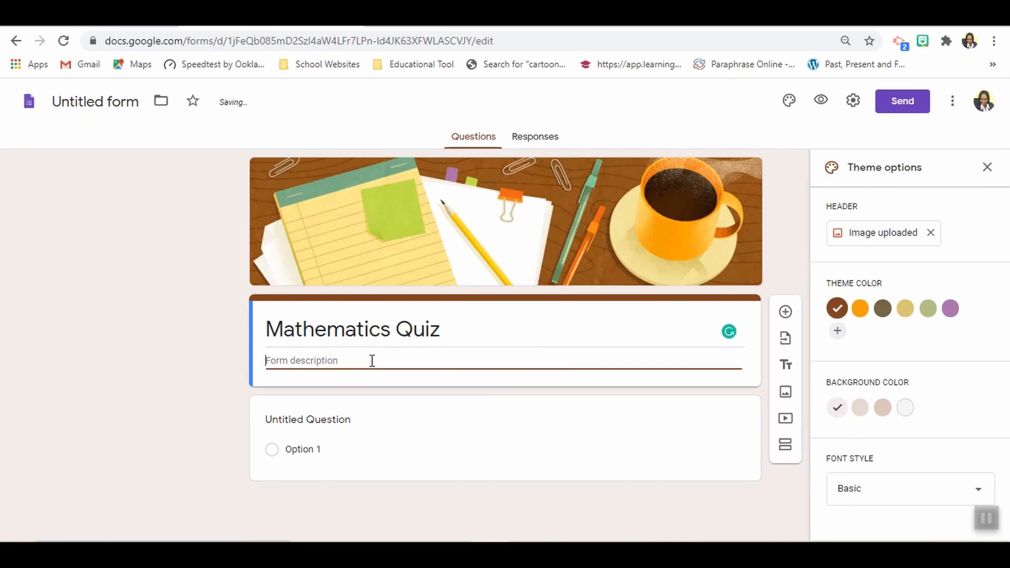
{"action": "type", "text": "Please answer all que"}
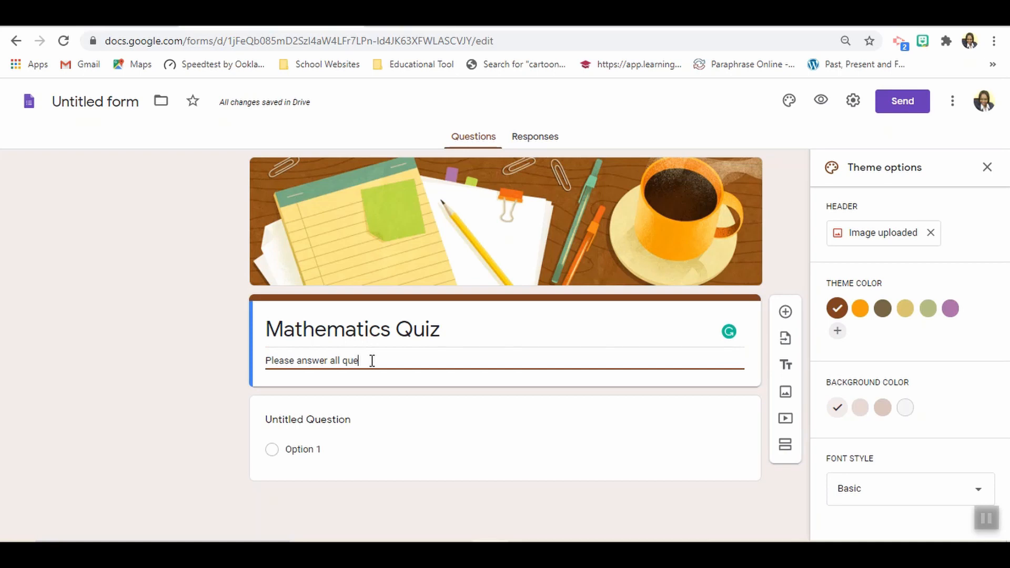
{"action": "type", "text": "stions"}
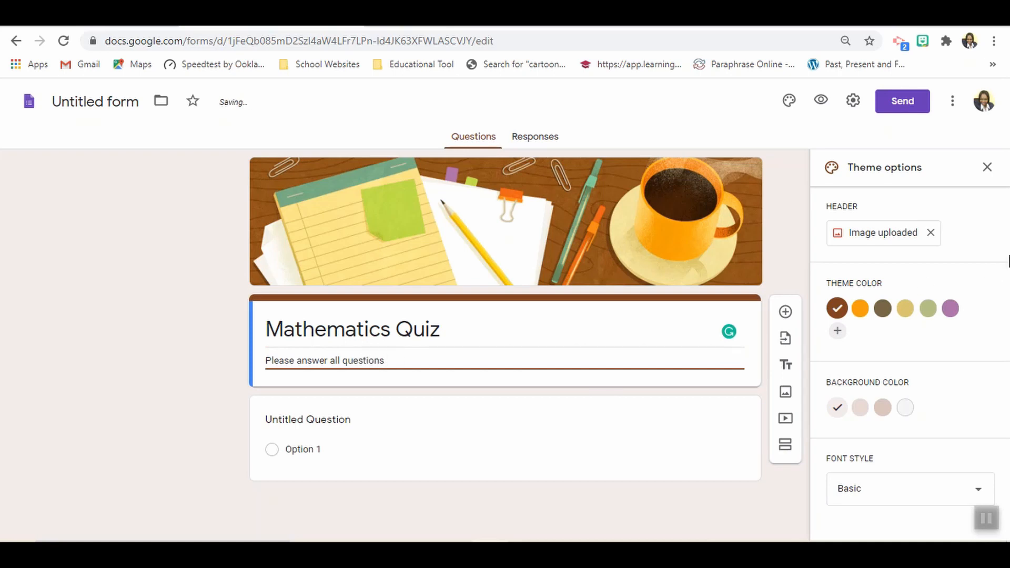
{"action": "left_click", "coordinate": [1008, 201]}
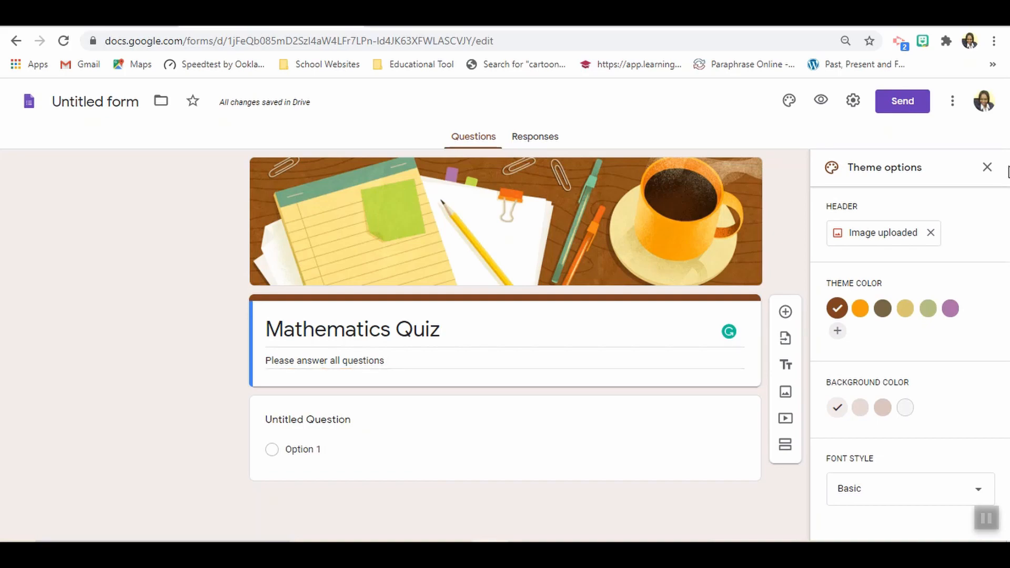
- Copy "What is the place value of 8 in the number 286?" from Document1 in Word into the form's untitled question
{"action": "left_click", "coordinate": [960, 12]}
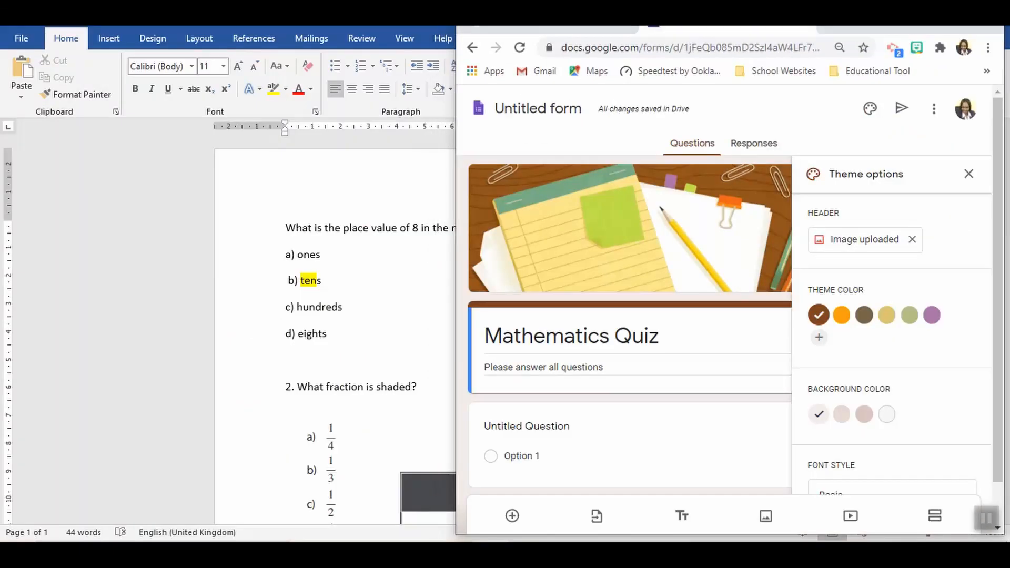
{"action": "left_click", "coordinate": [958, 15]}
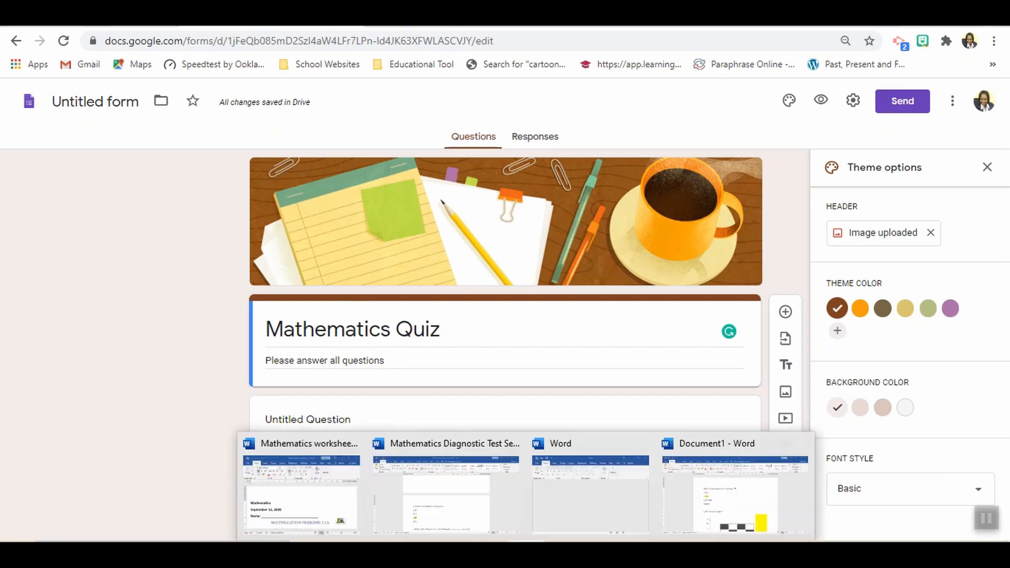
{"action": "left_click", "coordinate": [718, 519]}
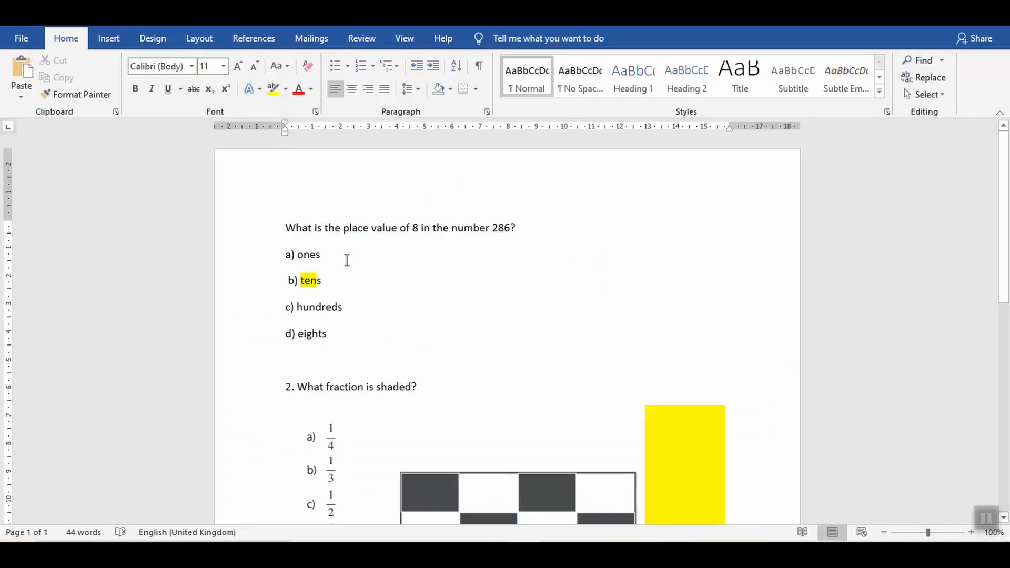
{"action": "left_click_drag", "start_coordinate": [284, 227], "coordinate": [525, 233]}
{"action": "key", "text": "ctrl+c"}
{"action": "key", "text": "alt+Tab"}
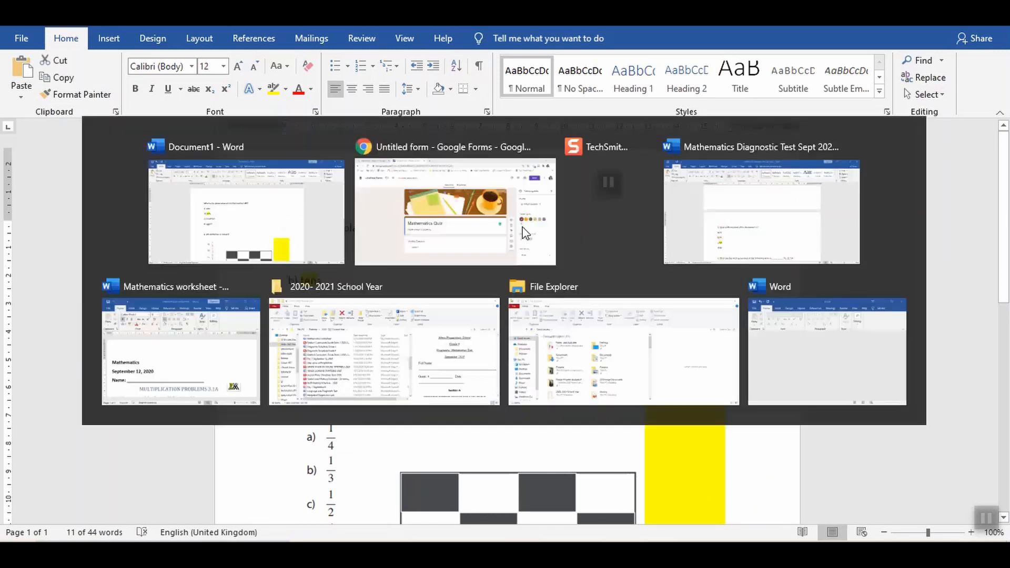
{"action": "left_click", "coordinate": [358, 425]}
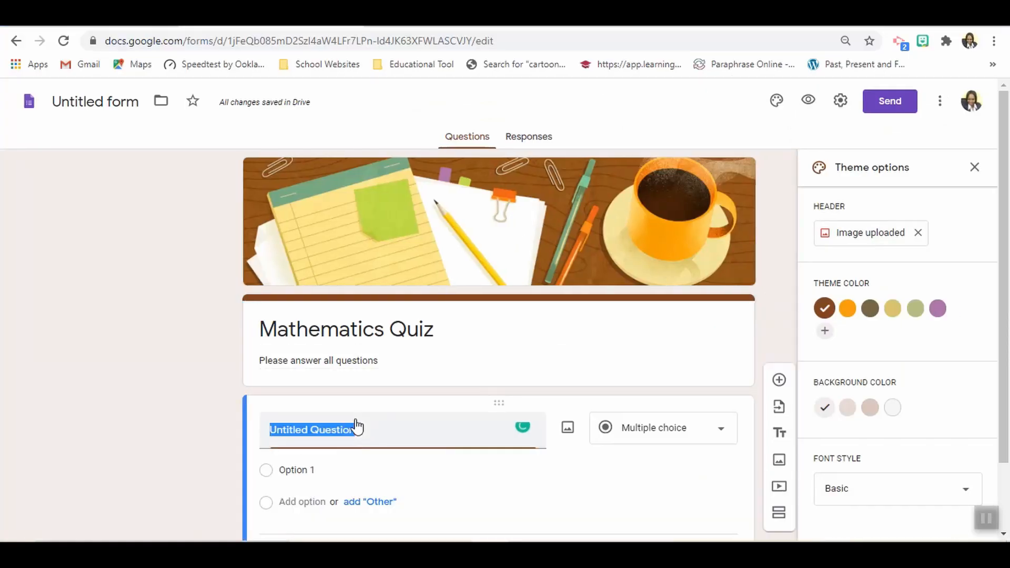
{"action": "key", "text": "BackSpace"}
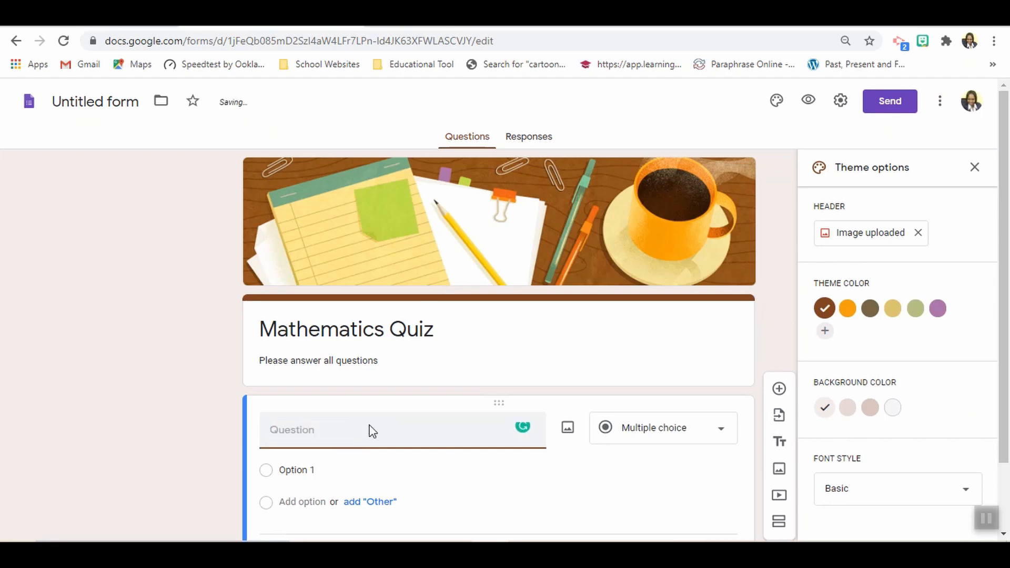
{"action": "key", "text": "ctrl+v"}
- Copy the answers ones, tens, hundreds and eights from the Word document into the question's options, and make the question required
{"action": "key", "text": "alt+Tab"}
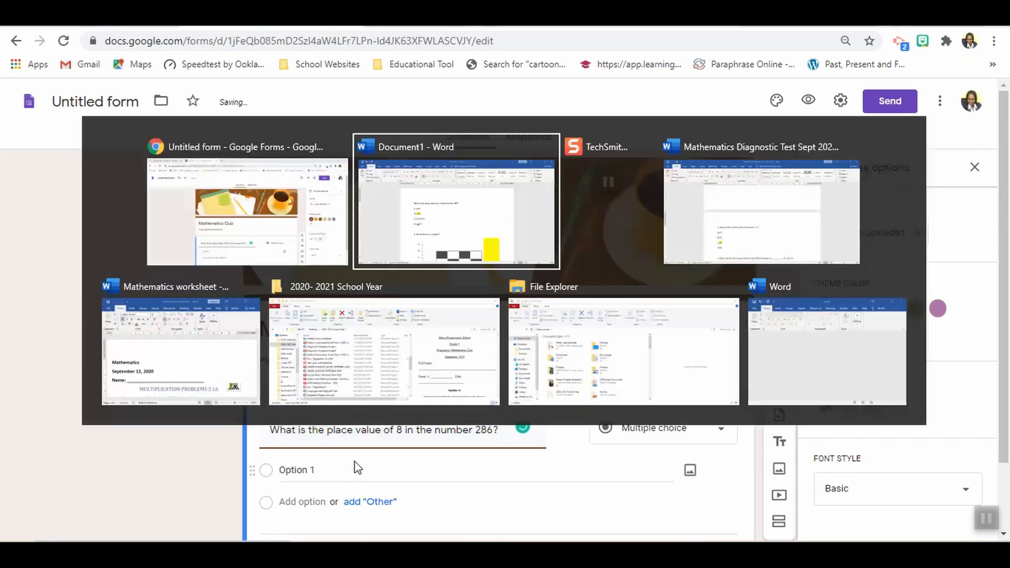
{"action": "left_click_drag", "start_coordinate": [301, 253], "coordinate": [338, 345]}
{"action": "key", "text": "ctrl+c"}
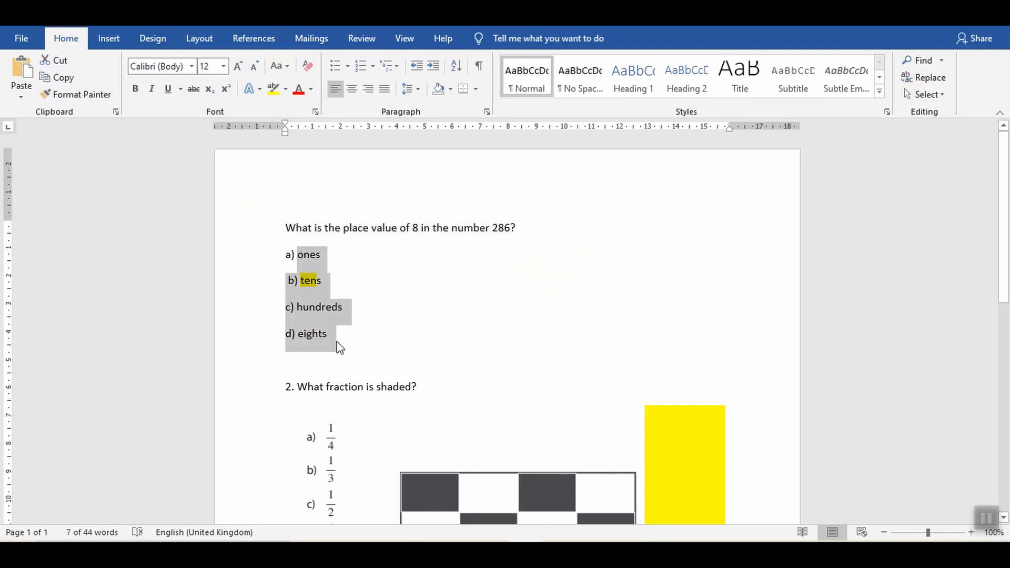
{"action": "key", "text": "alt+Tab"}
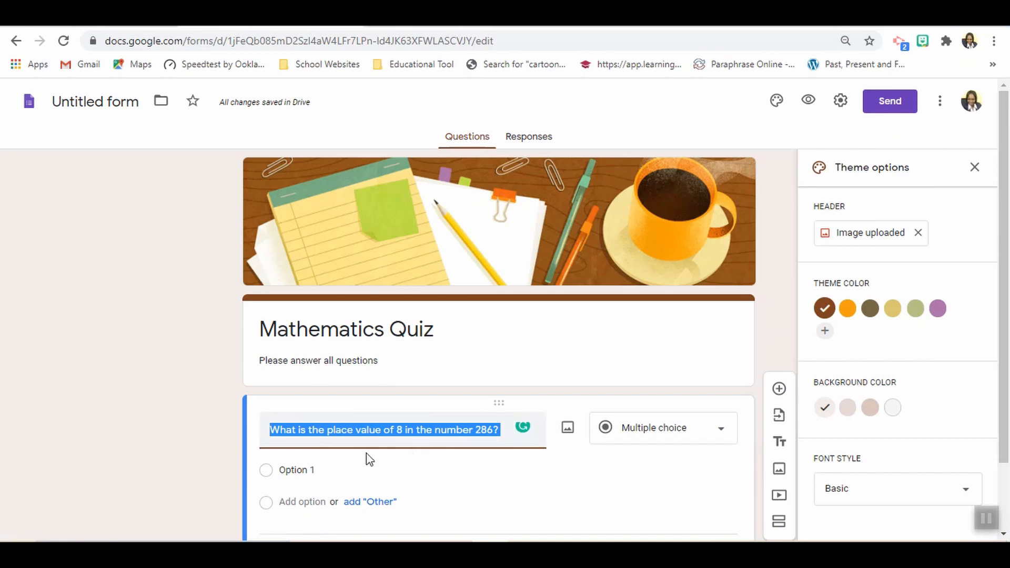
{"action": "left_click", "coordinate": [316, 468]}
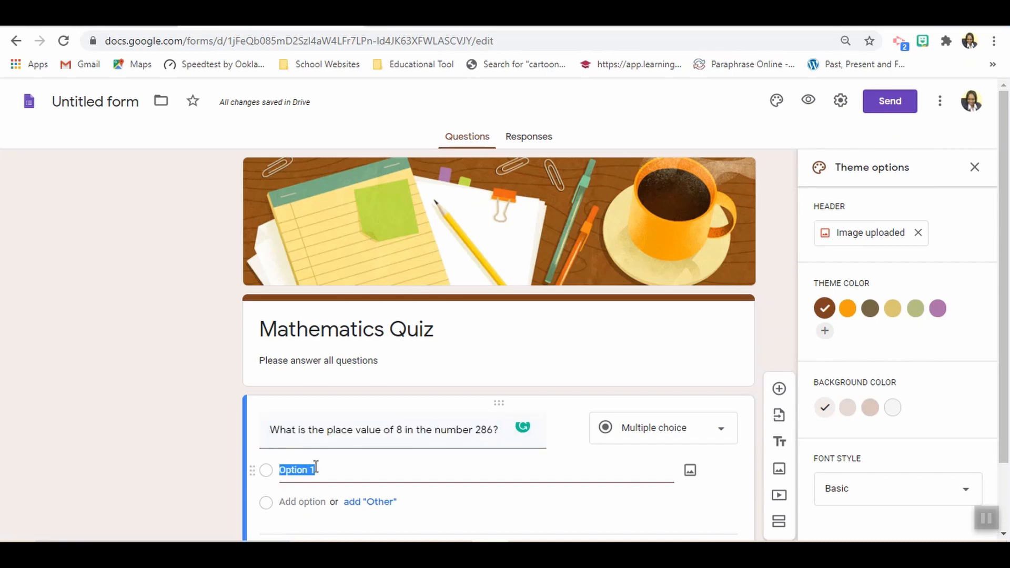
{"action": "key", "text": "ctrl+v"}
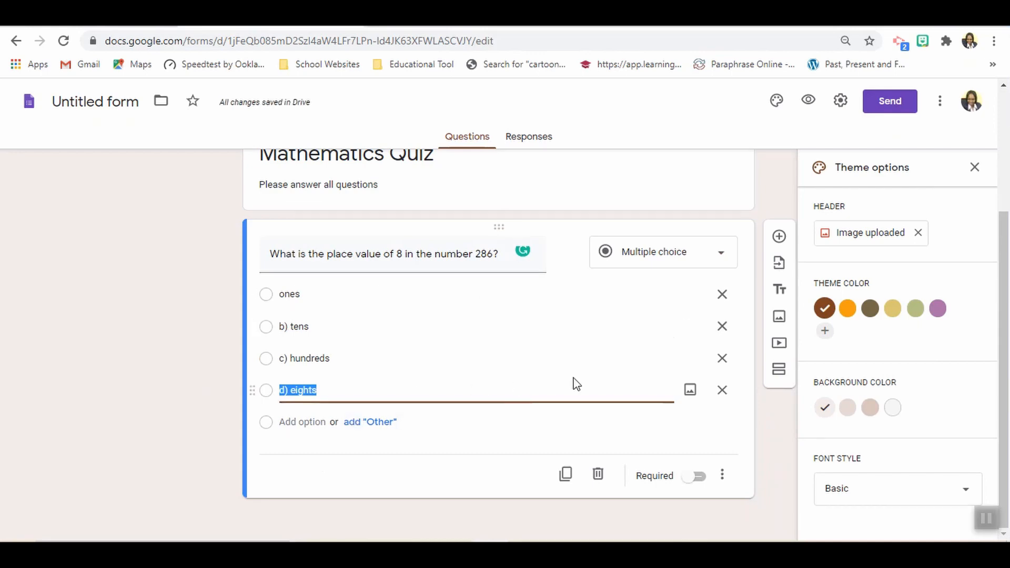
{"action": "left_click", "coordinate": [700, 478]}
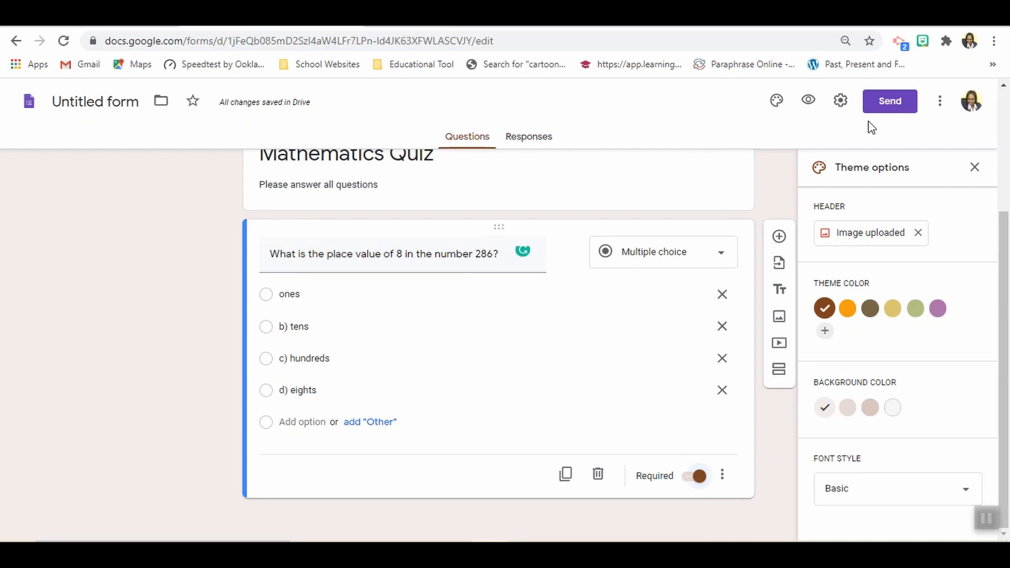
- Turn the form into a quiz in its settings and save the change
{"action": "left_click", "coordinate": [847, 106]}
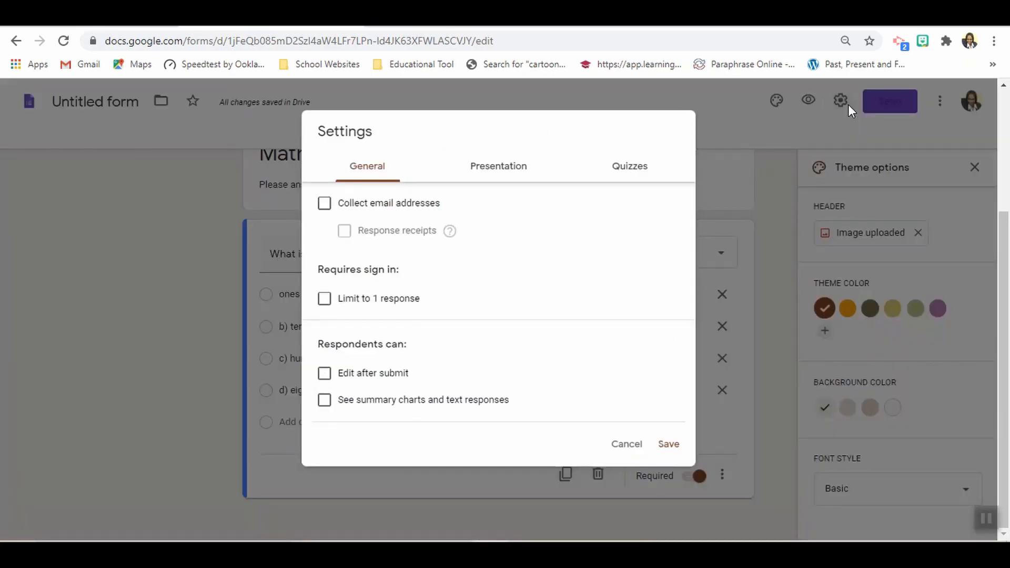
{"action": "left_click", "coordinate": [624, 171]}
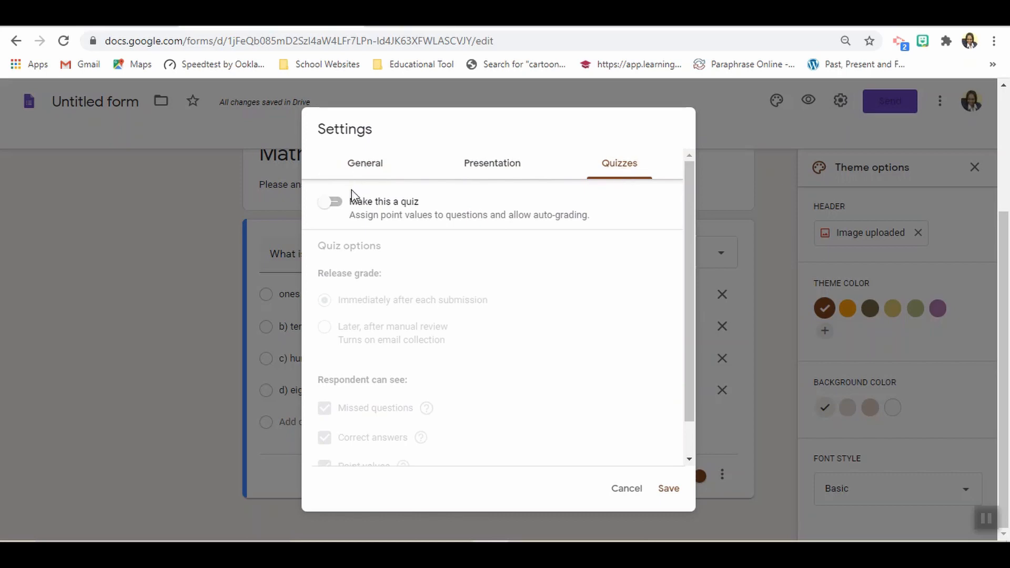
{"action": "left_click", "coordinate": [341, 209]}
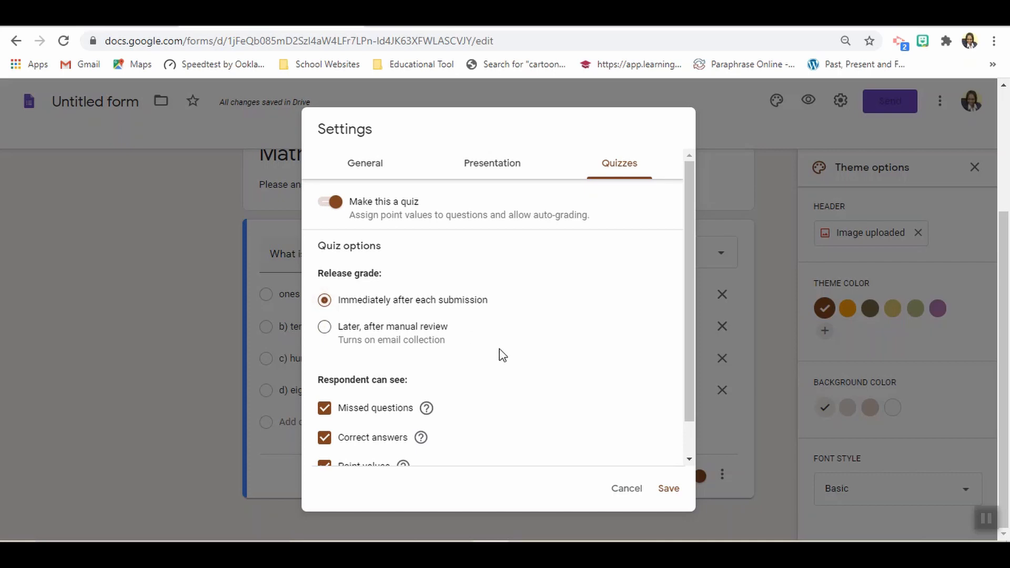
{"action": "left_click", "coordinate": [669, 490]}
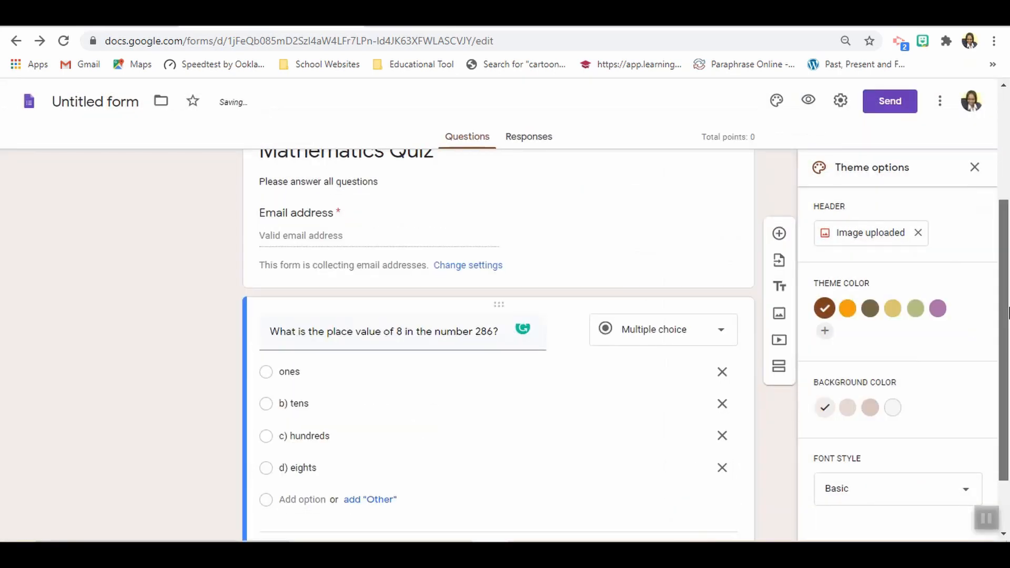
- In the place value question's answer key, assign 2 points and mark "b) tens" as the correct answer
{"action": "left_click_drag", "start_coordinate": [1008, 325], "coordinate": [1008, 374]}
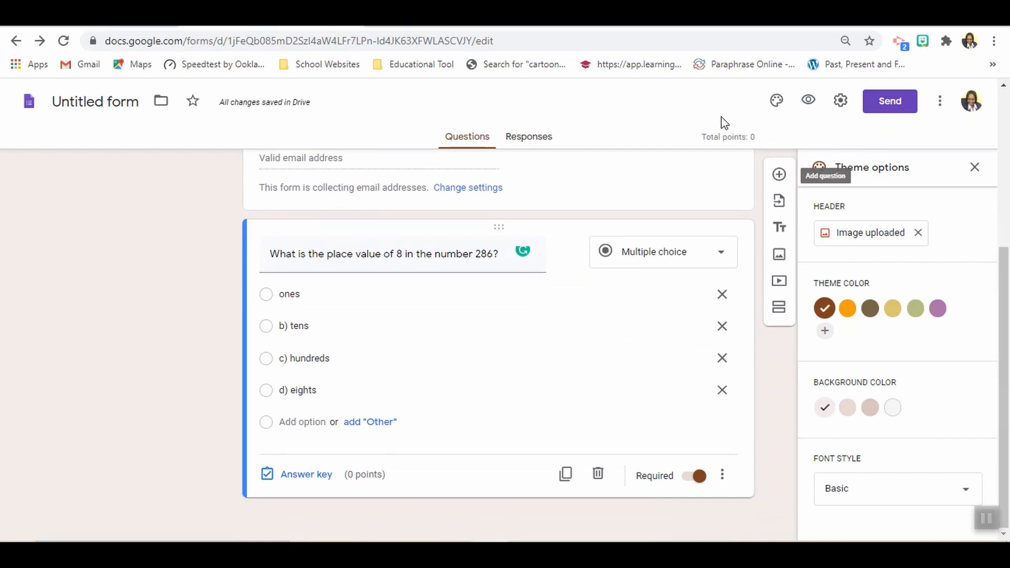
{"action": "left_click", "coordinate": [301, 475]}
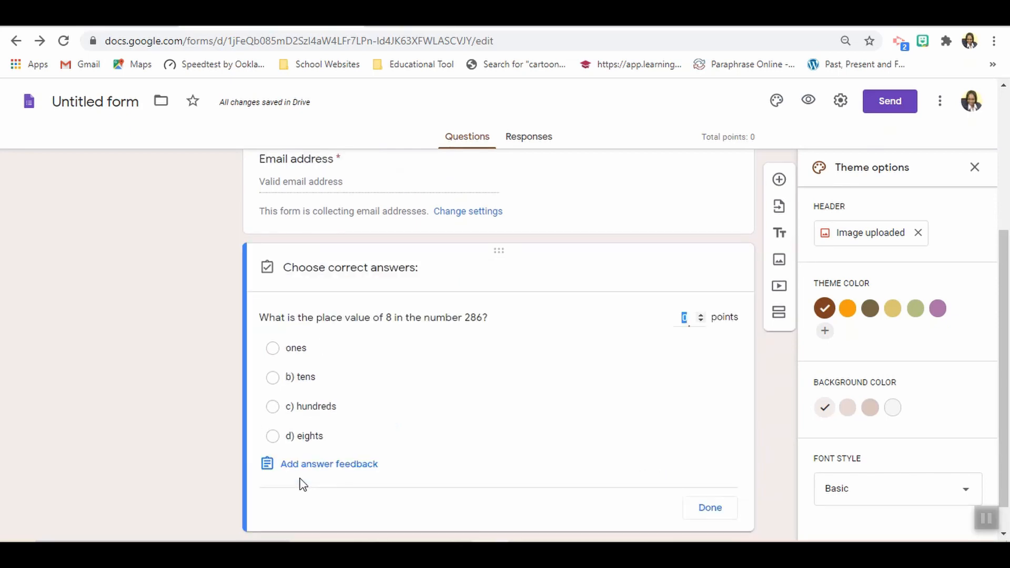
{"action": "left_click", "coordinate": [700, 314]}
{"action": "left_click", "coordinate": [273, 378]}
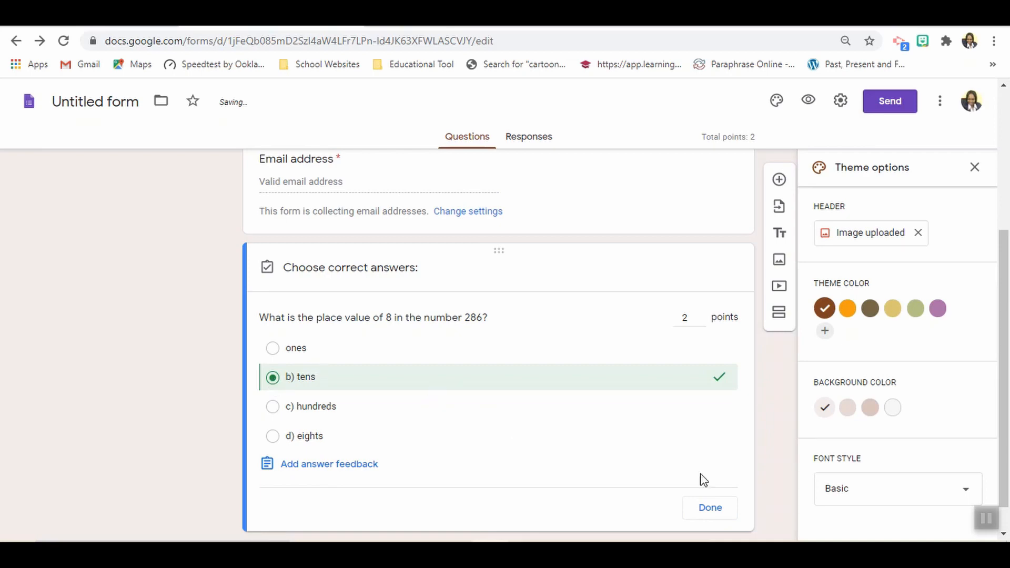
{"action": "left_click", "coordinate": [707, 508]}
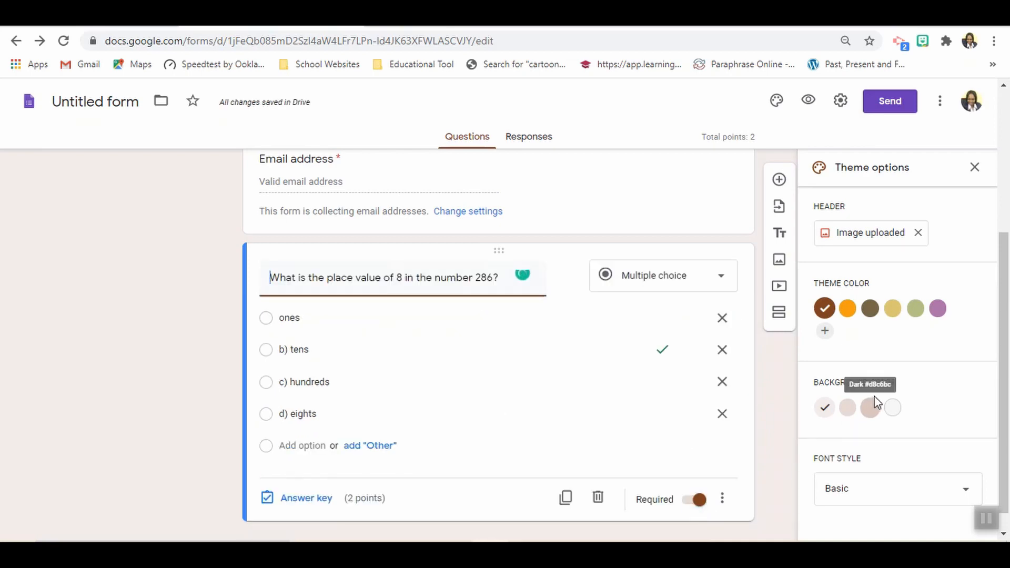
{"action": "left_click_drag", "start_coordinate": [1007, 367], "coordinate": [1009, 446]}
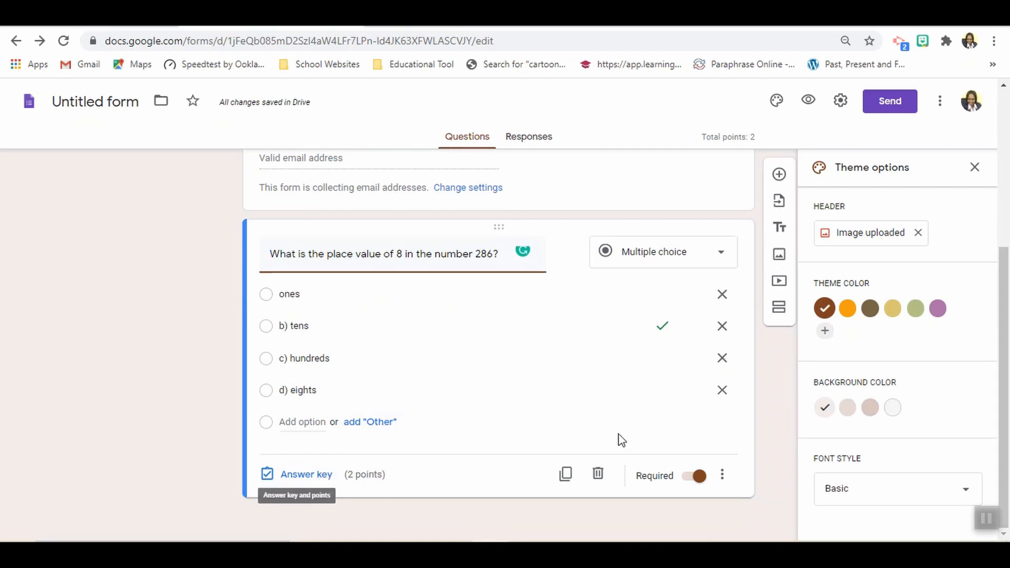
- Add a new question to the form and copy "What fraction is shaded?" into it from Document1 in Word
{"action": "left_click", "coordinate": [779, 179]}
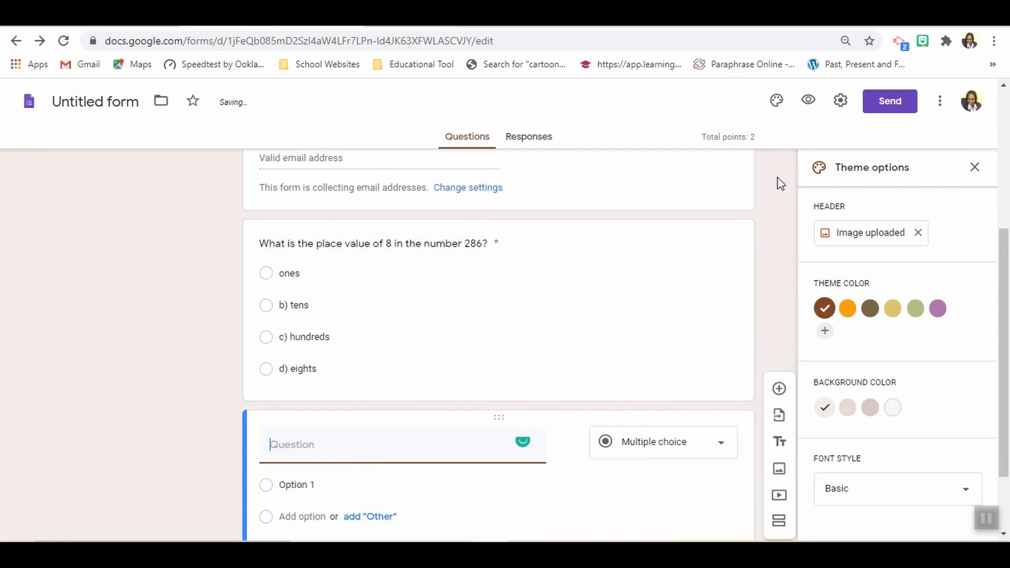
{"action": "mouse_move", "coordinate": [528, 539]}
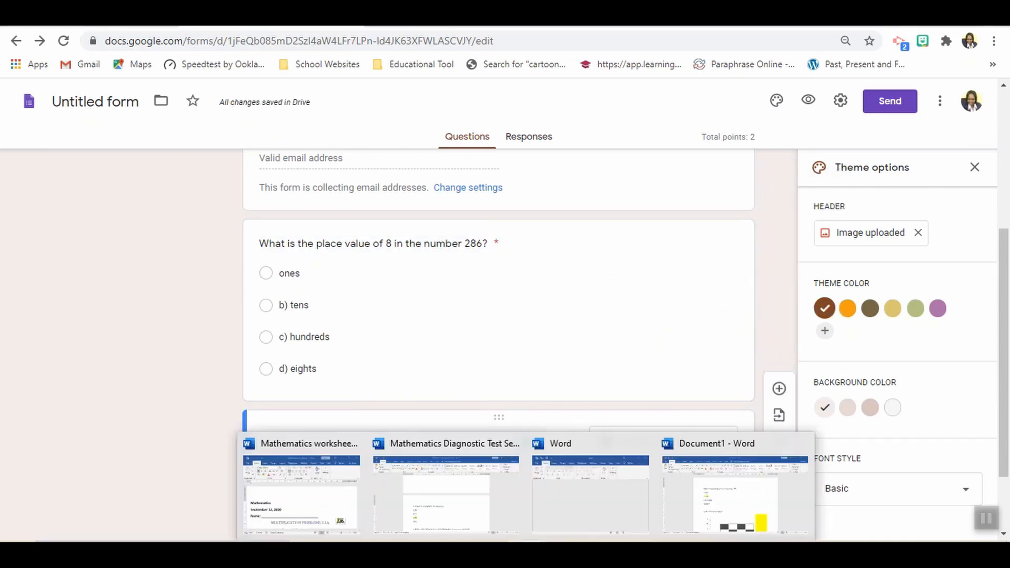
{"action": "left_click", "coordinate": [719, 503]}
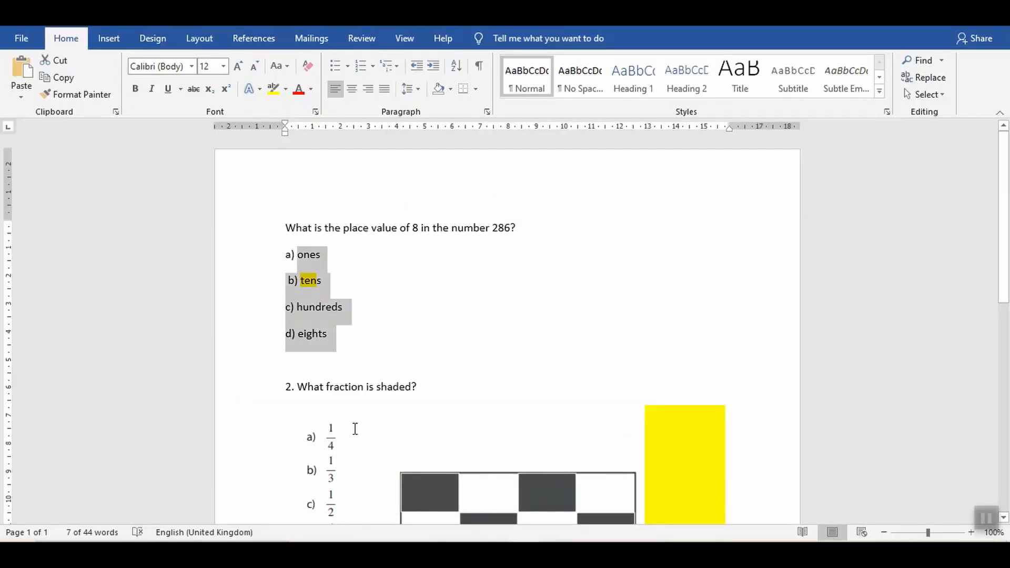
{"action": "left_click_drag", "start_coordinate": [417, 387], "coordinate": [310, 390]}
{"action": "key", "text": "ctrl+c"}
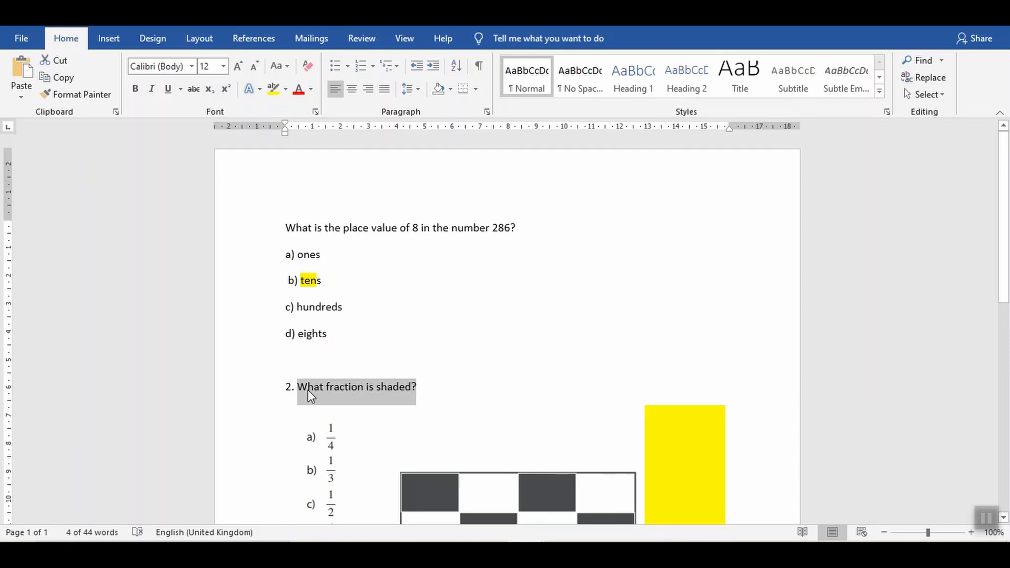
{"action": "key", "text": "alt+Tab"}
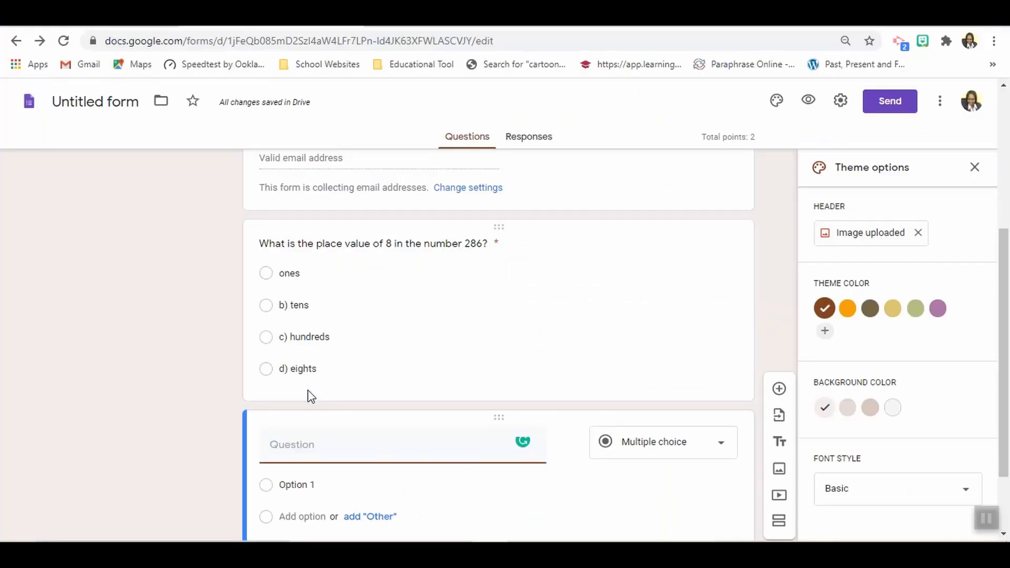
{"action": "key", "text": "ctrl+v"}
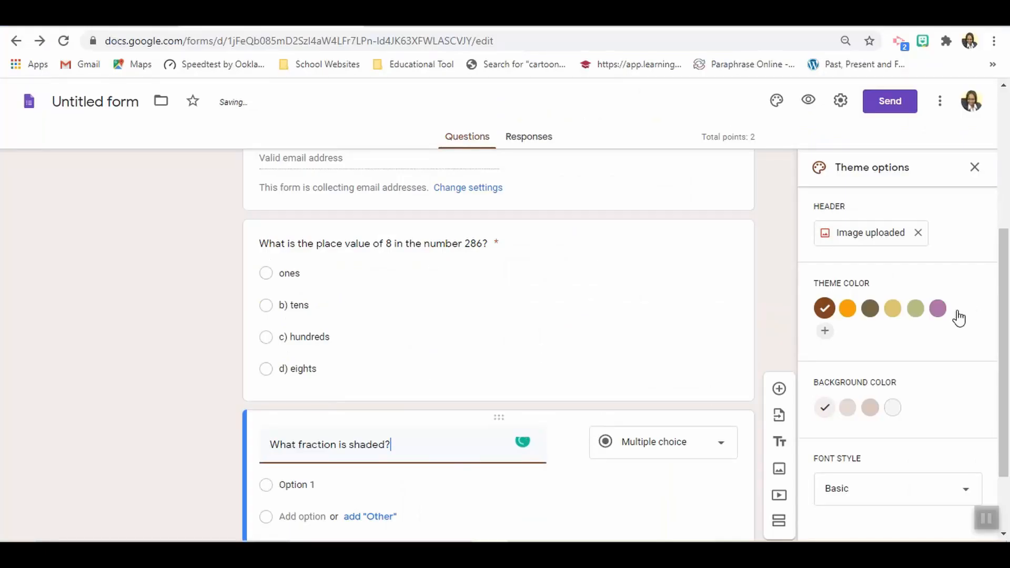
- Enter the answer choices 1/4, 1/2, 1/3 and 4/4 from the Word document as the fraction question's options
{"action": "left_click_drag", "start_coordinate": [1008, 297], "coordinate": [1008, 413]}
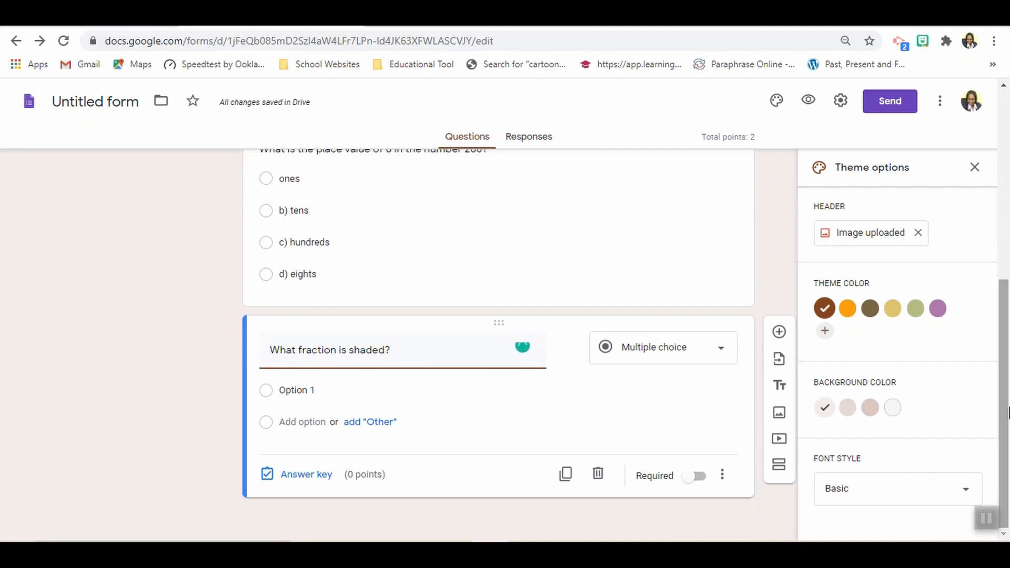
{"action": "key", "text": "alt+Tab"}
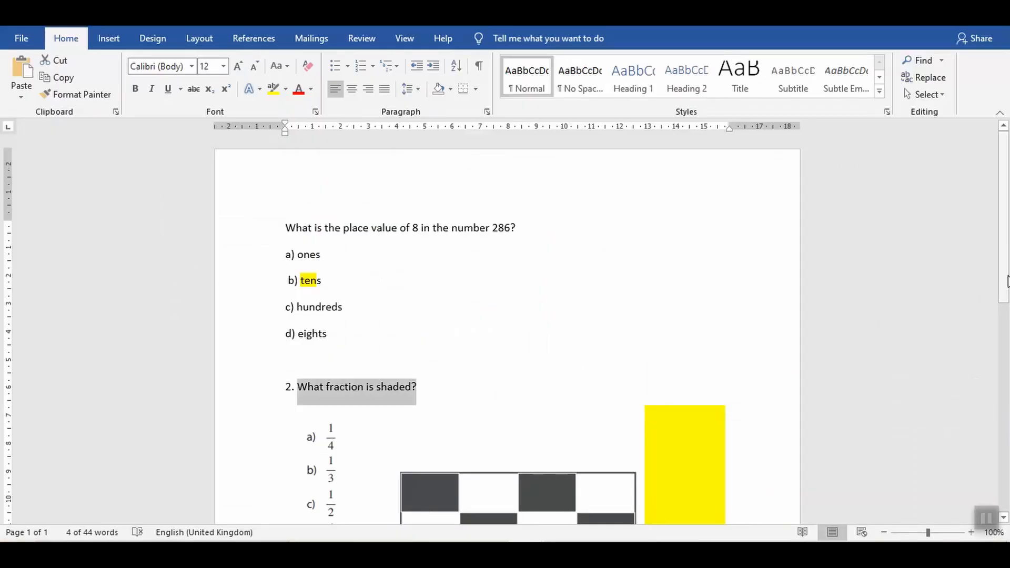
{"action": "scroll", "coordinate": [358, 381], "scroll_direction": "down", "scroll_amount": 3}
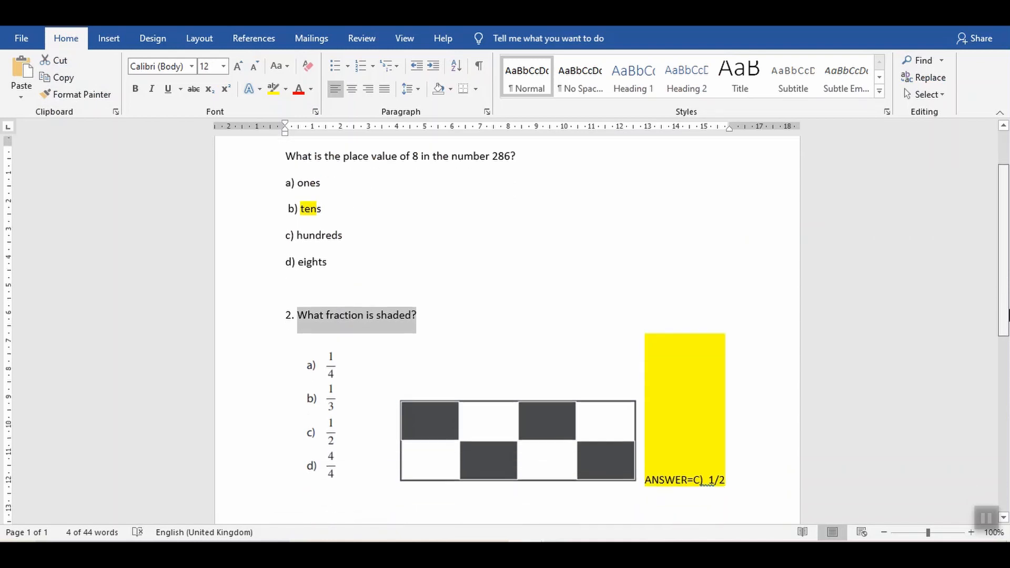
{"action": "left_click", "coordinate": [332, 384]}
{"action": "left_click", "coordinate": [538, 289]}
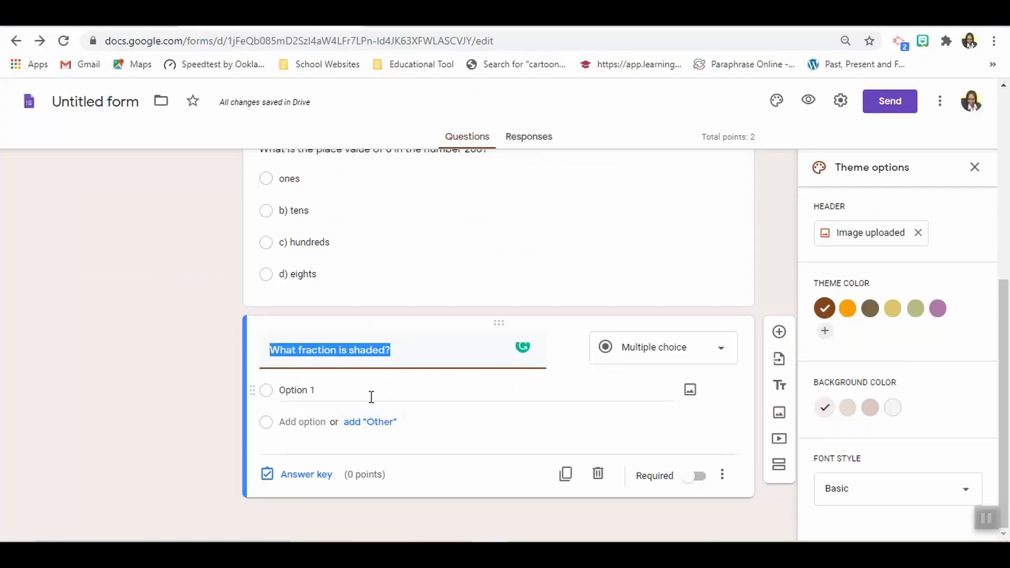
{"action": "left_click", "coordinate": [360, 394]}
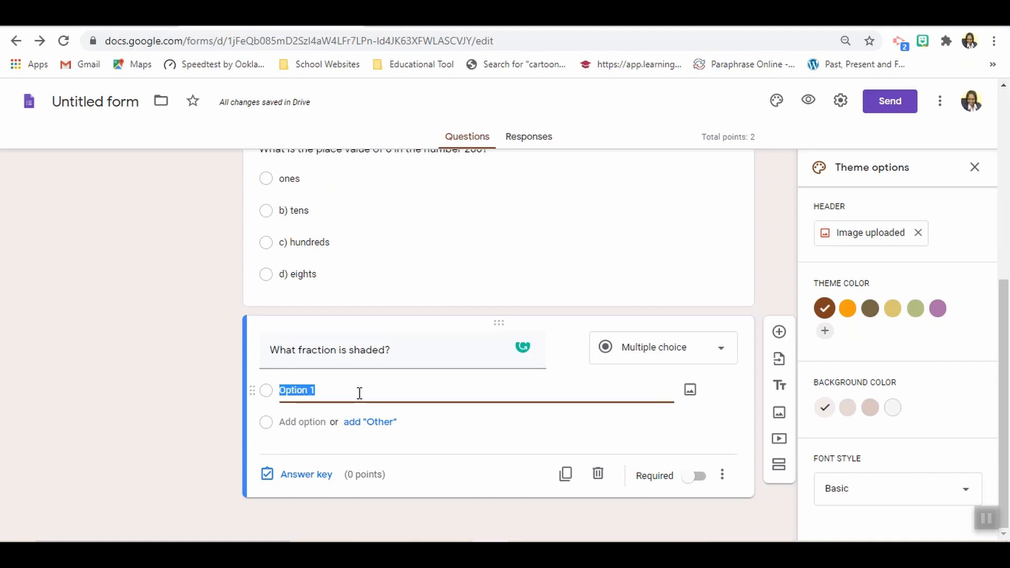
{"action": "type", "text": "1/4"}
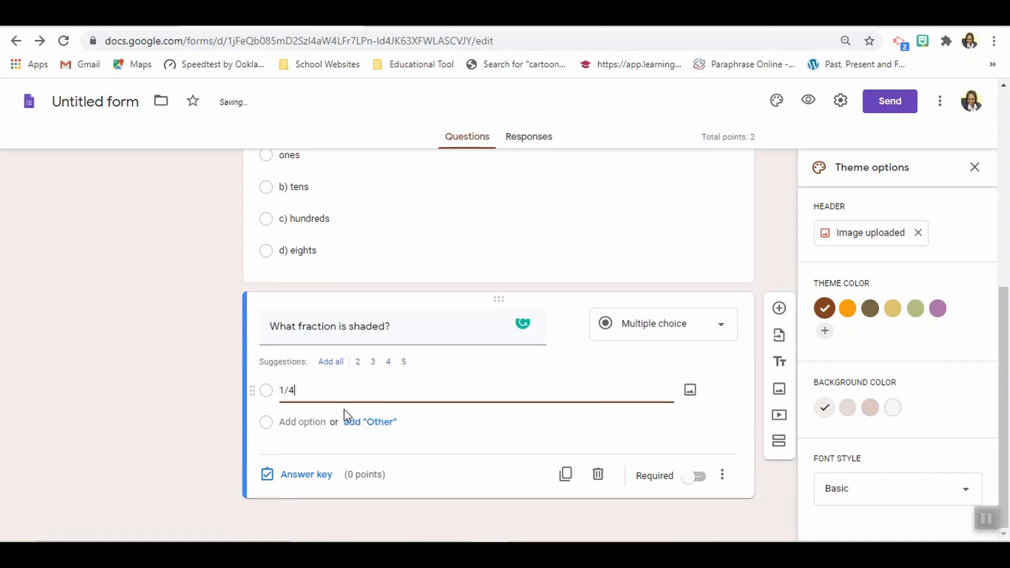
{"action": "left_click", "coordinate": [319, 423]}
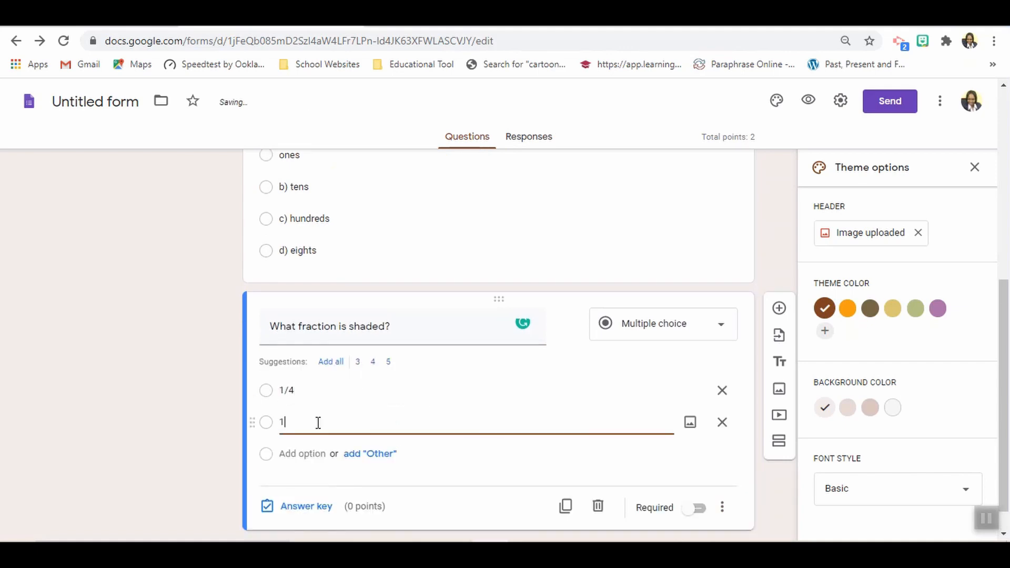
{"action": "left_click", "coordinate": [304, 454]}
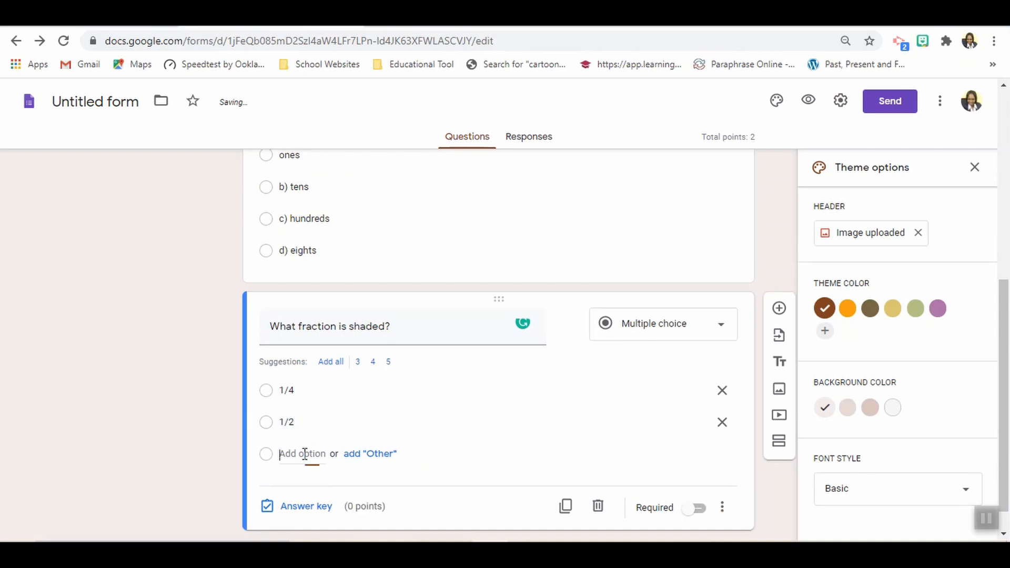
{"action": "type", "text": "1/"}
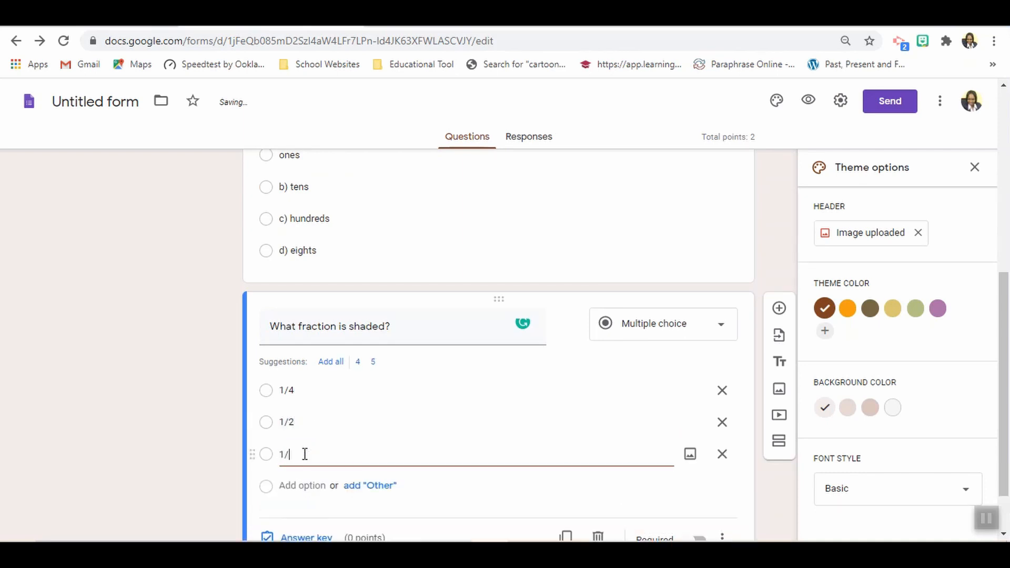
{"action": "type", "text": "3"}
{"action": "left_click", "coordinate": [293, 485]}
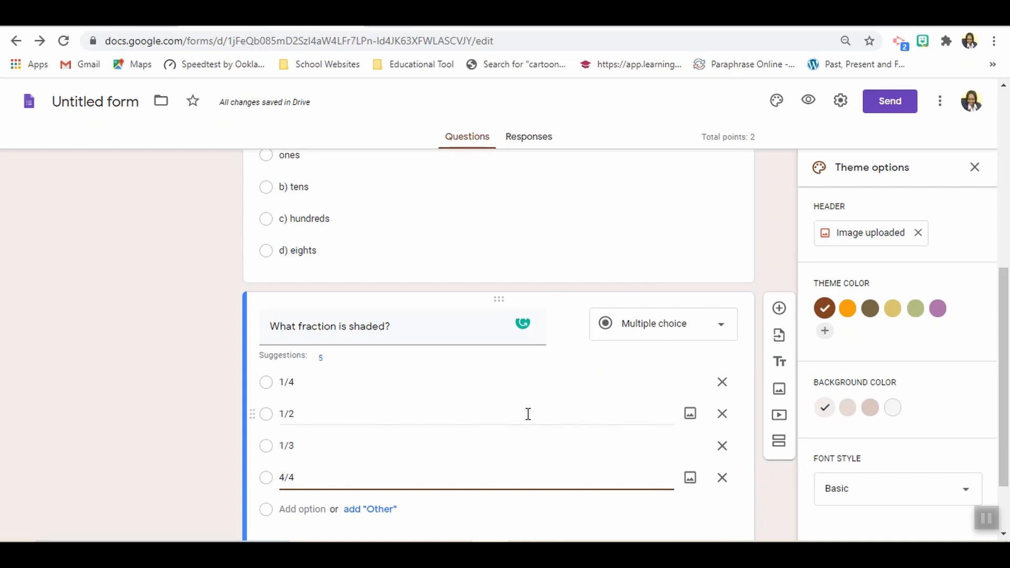
{"action": "left_click", "coordinate": [168, 352]}
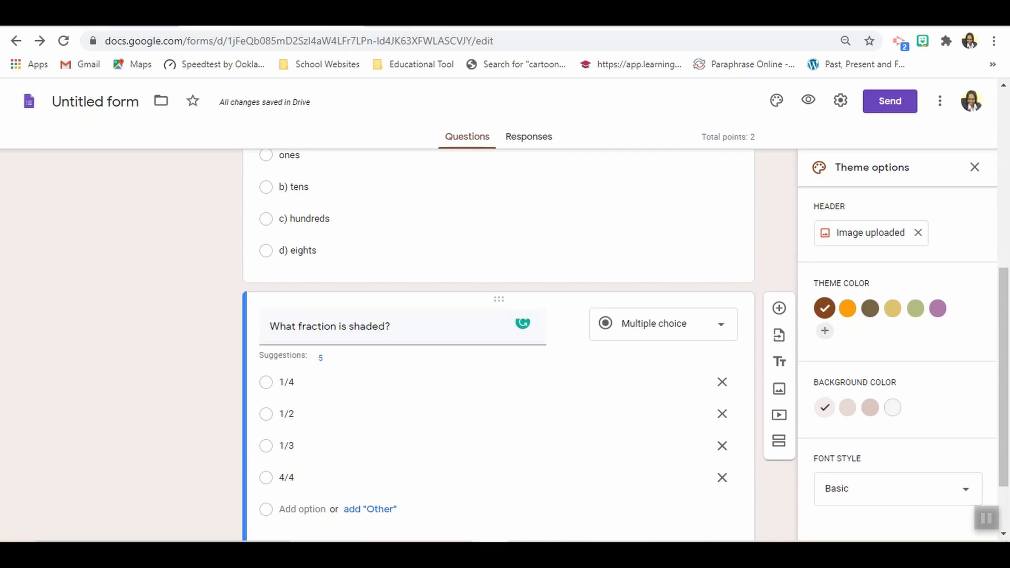
- Save the shaded grid picture from Document1 in Word to the Pictures folder as a PNG named "fraction"
{"action": "mouse_move", "coordinate": [526, 553]}
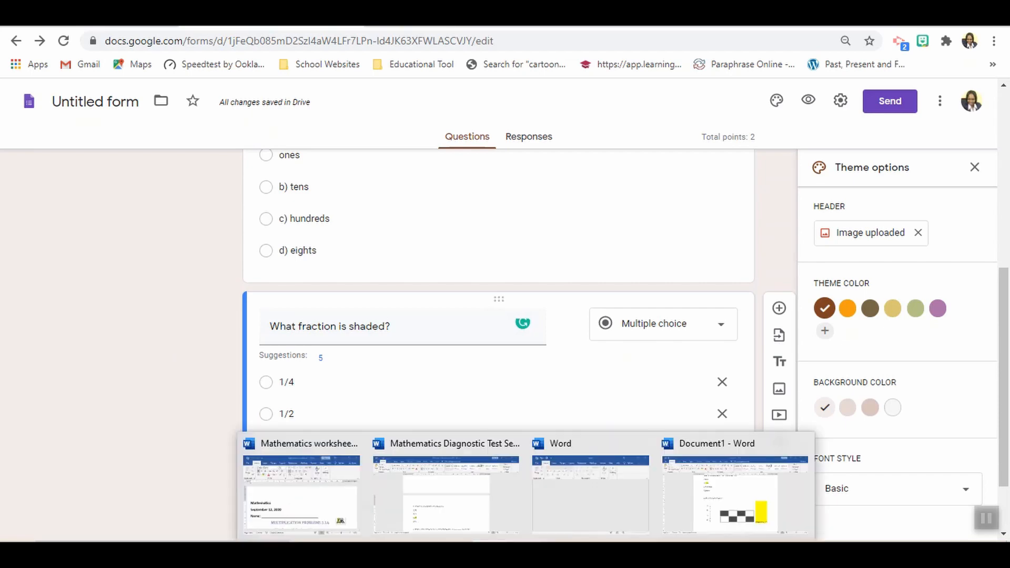
{"action": "left_click", "coordinate": [742, 519]}
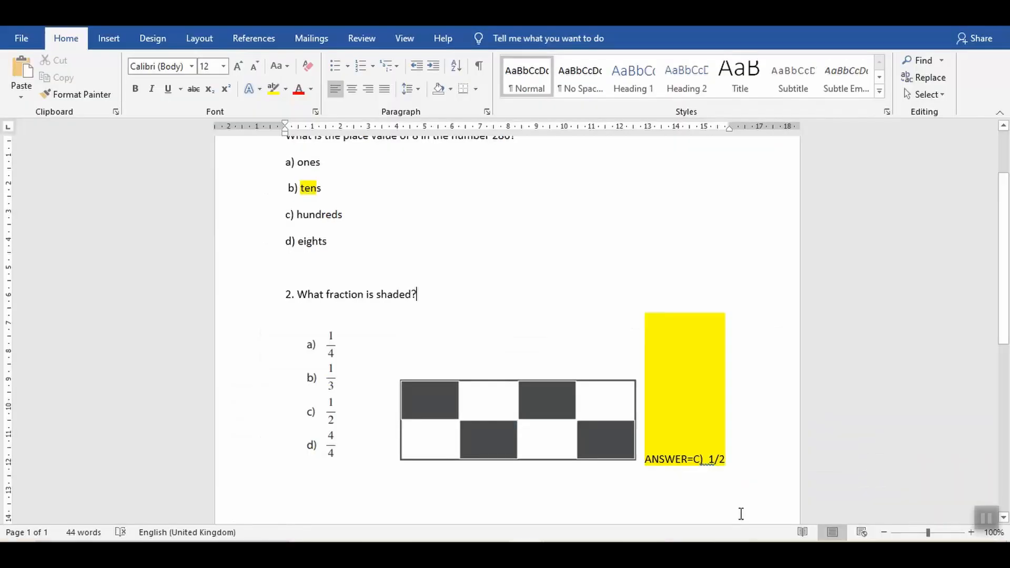
{"action": "right_click", "coordinate": [567, 397]}
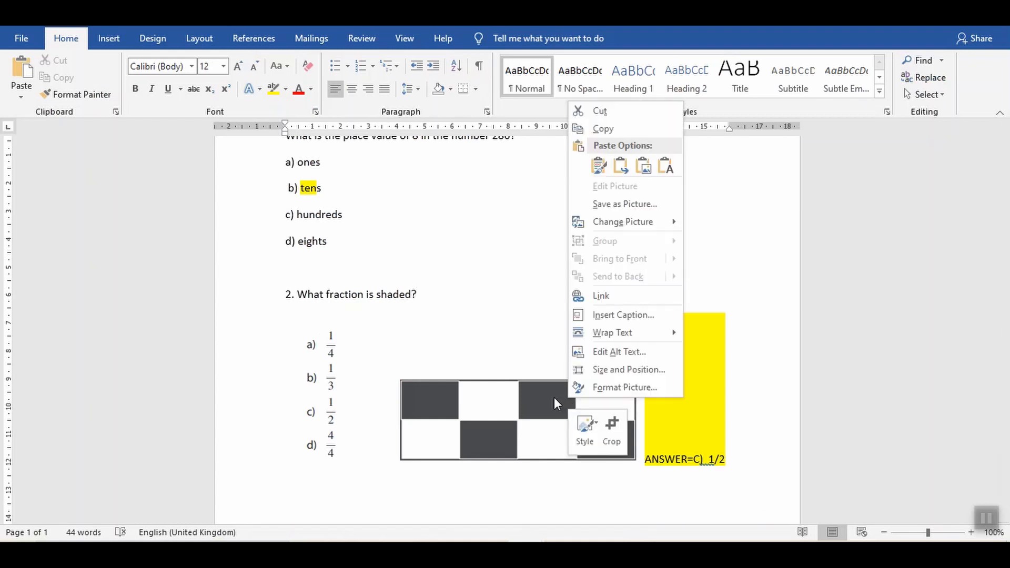
{"action": "left_click", "coordinate": [642, 167]}
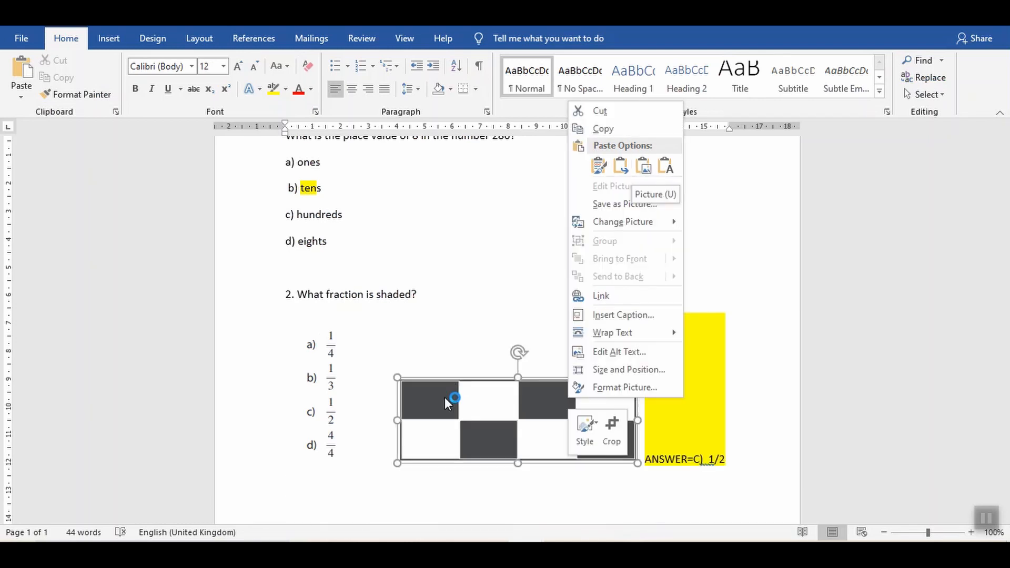
{"action": "right_click", "coordinate": [453, 398]}
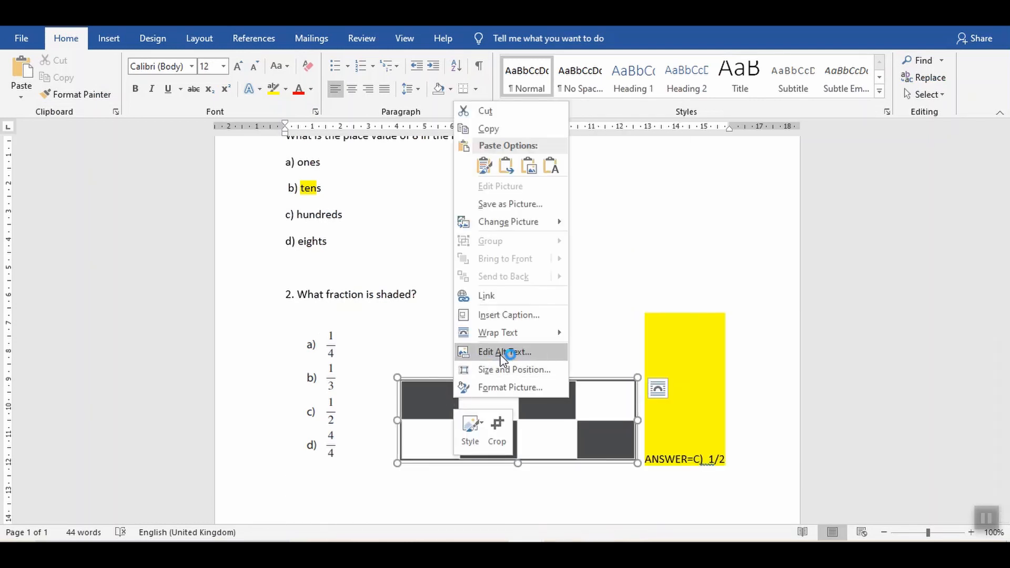
{"action": "left_click", "coordinate": [509, 204]}
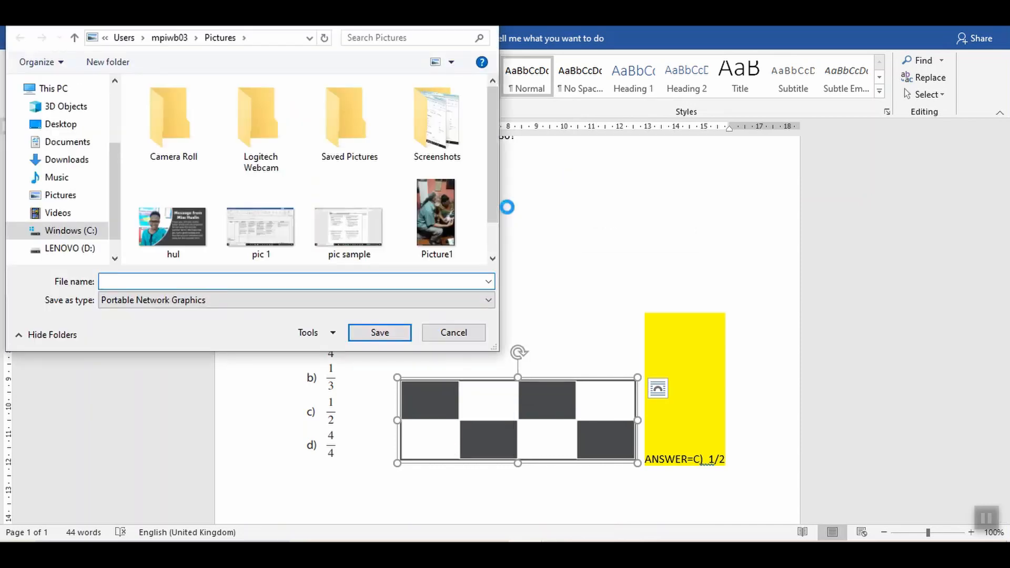
{"action": "type", "text": "fraction"}
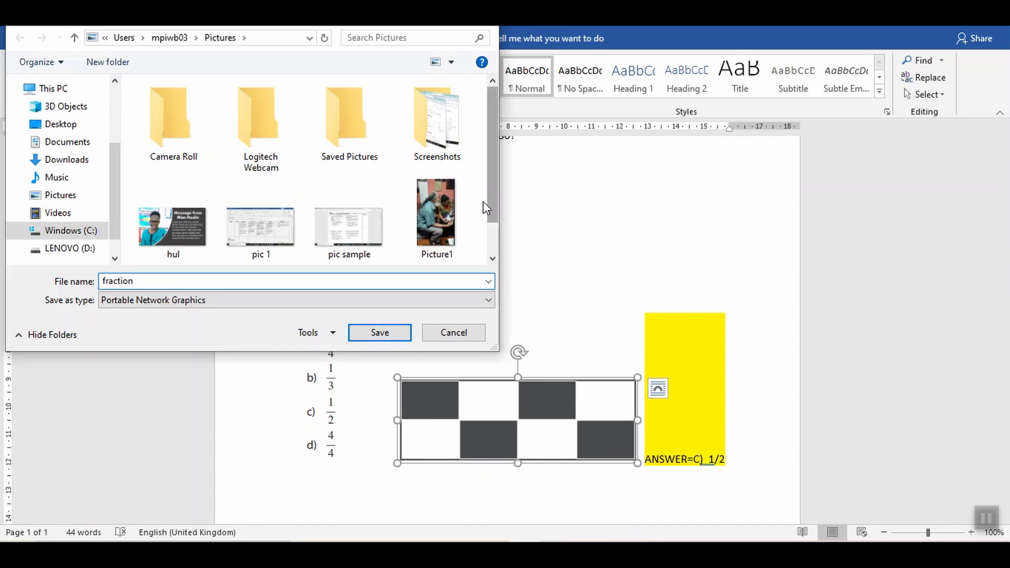
{"action": "left_click", "coordinate": [379, 335]}
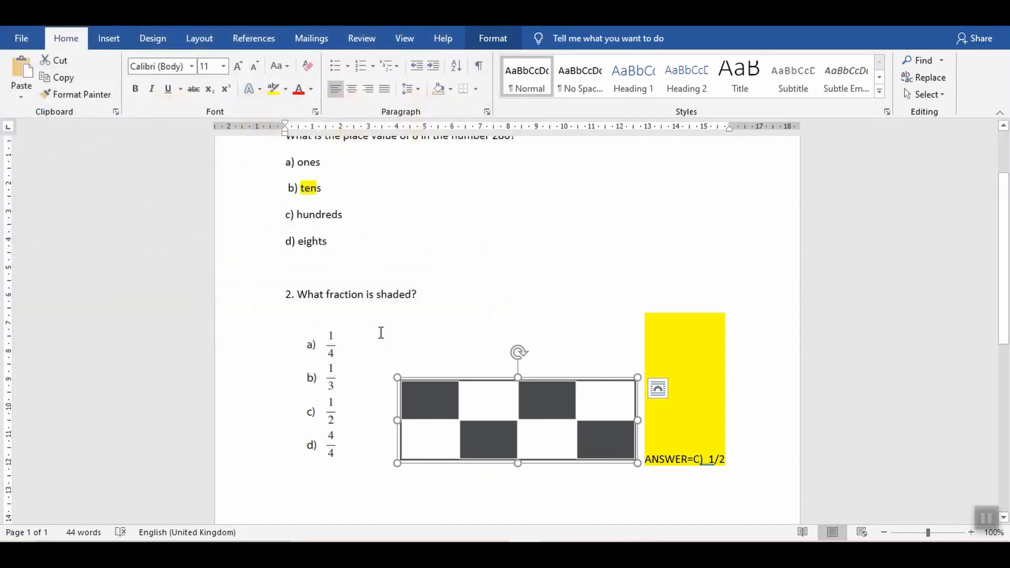
- Back in the form, upload the "fraction" image from This PC's Pictures folder into the "What fraction is shaded?" question
{"action": "left_click", "coordinate": [490, 552]}
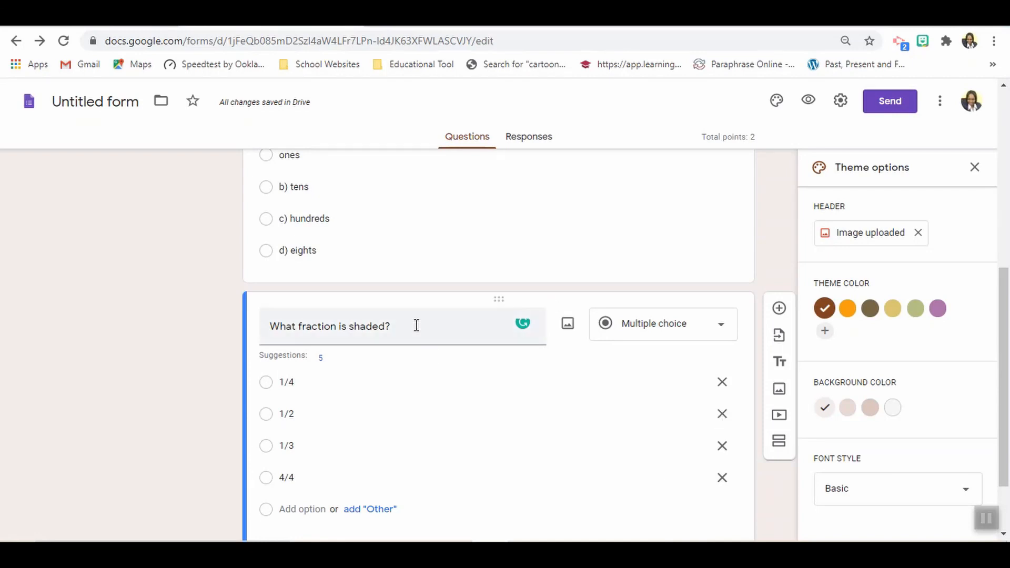
{"action": "left_click", "coordinate": [569, 325]}
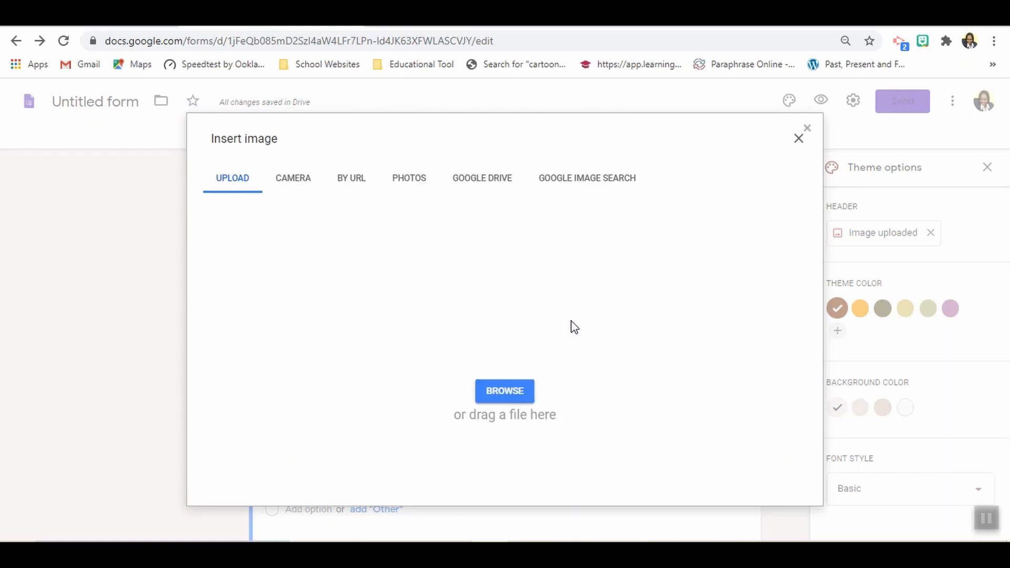
{"action": "left_click", "coordinate": [518, 400]}
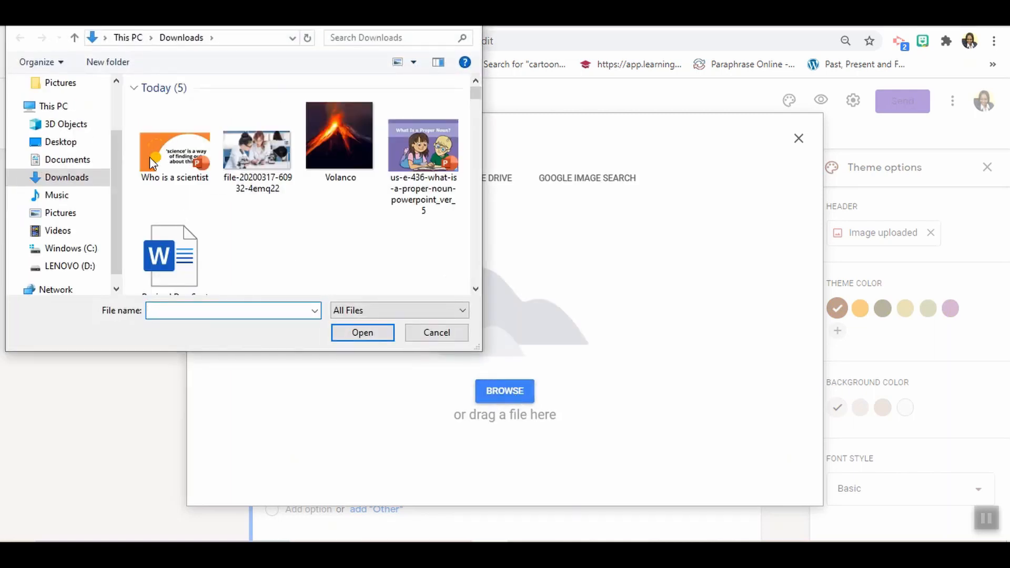
{"action": "left_click_drag", "start_coordinate": [117, 144], "coordinate": [115, 96]}
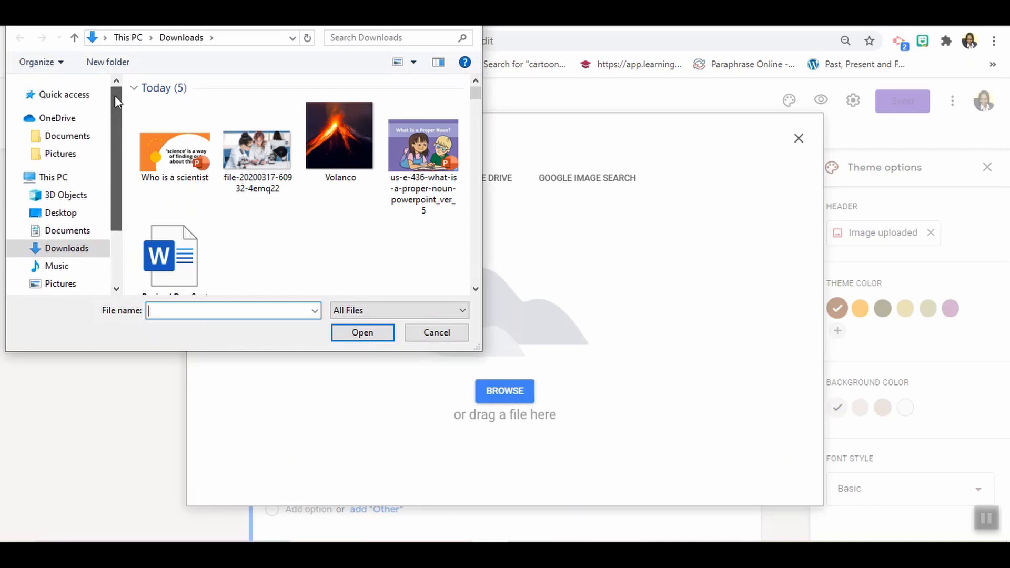
{"action": "left_click", "coordinate": [68, 154]}
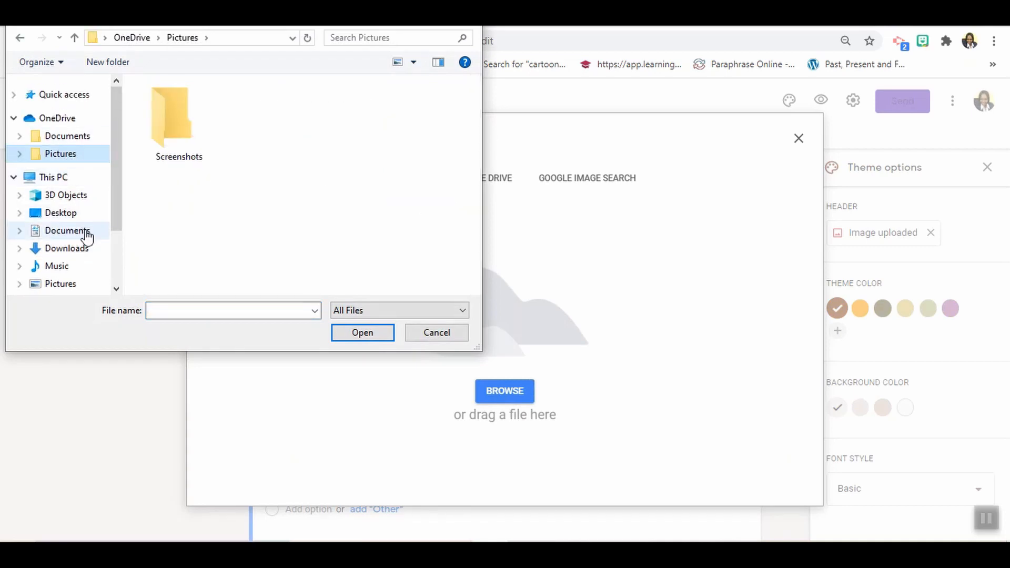
{"action": "left_click", "coordinate": [68, 286]}
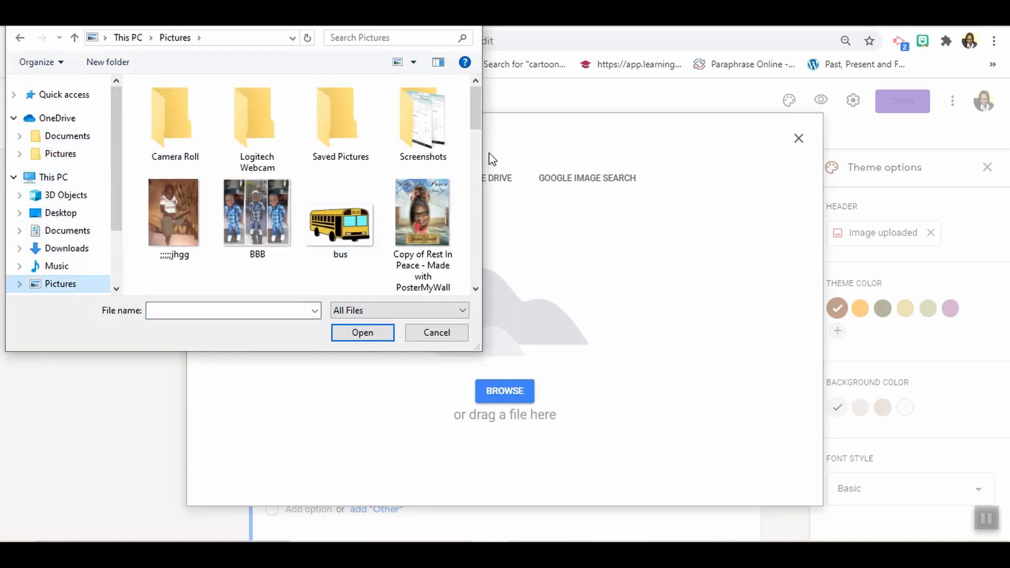
{"action": "left_click_drag", "start_coordinate": [477, 128], "coordinate": [475, 157]}
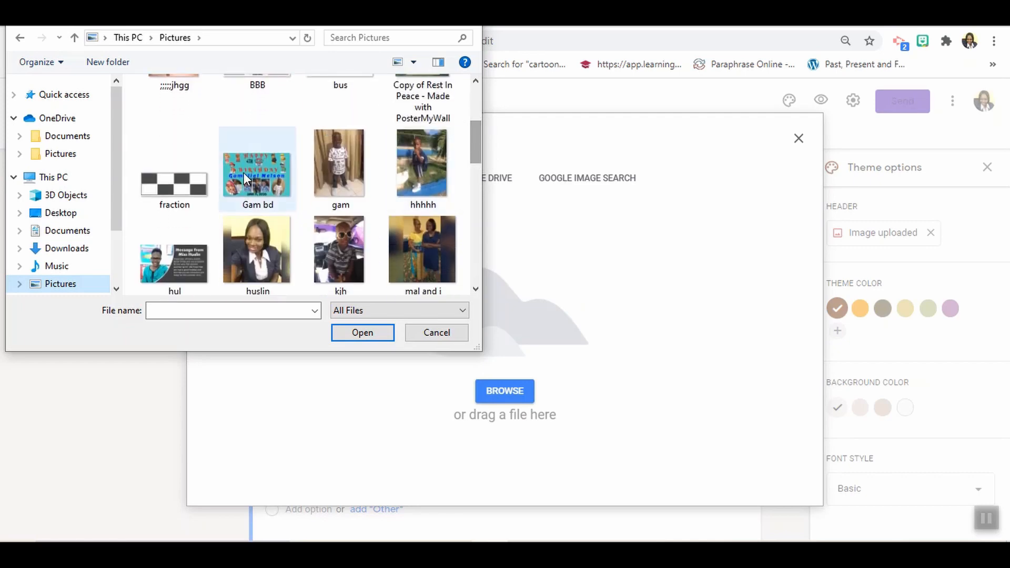
{"action": "left_click", "coordinate": [199, 179]}
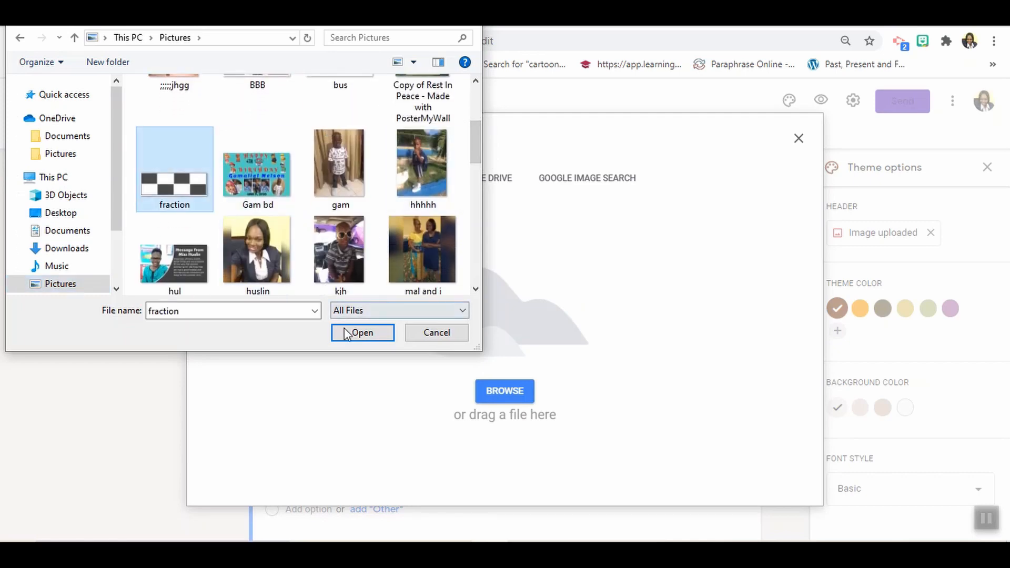
{"action": "left_click", "coordinate": [345, 333]}
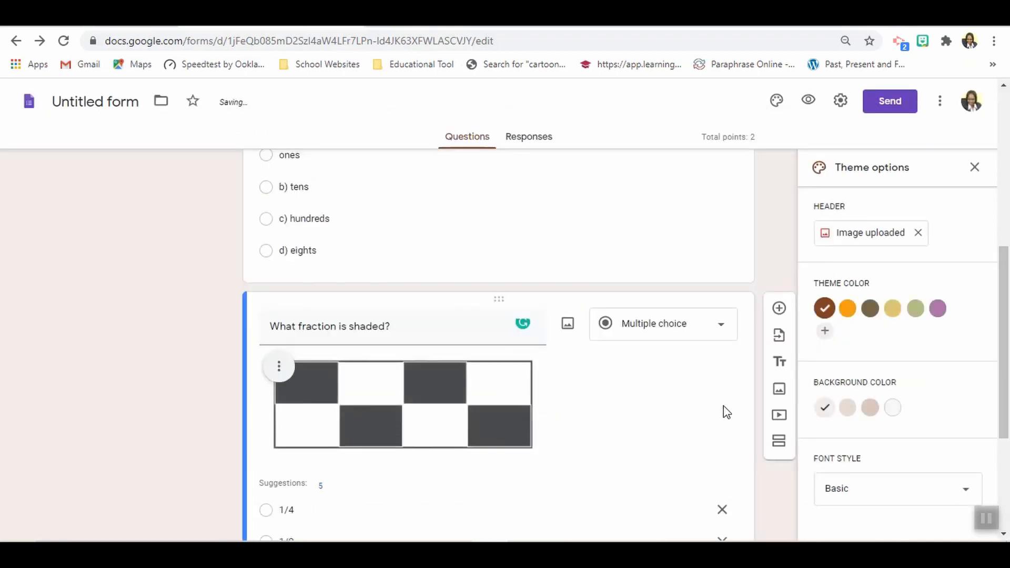
{"action": "left_click_drag", "start_coordinate": [1008, 331], "coordinate": [1009, 410]}
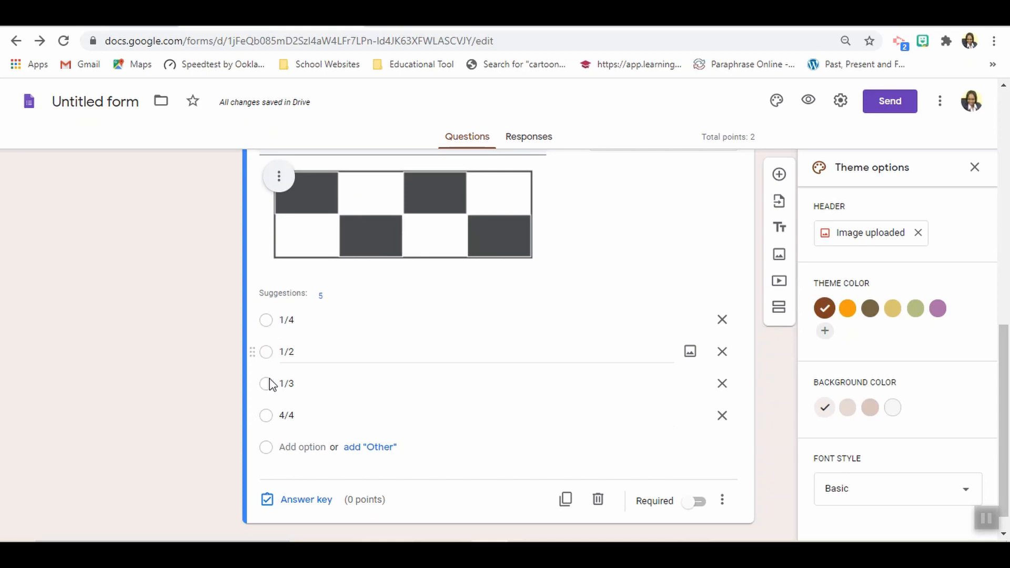
- Make the "What fraction is shaded?" question required and set it to 2 points in its answer key
{"action": "left_click", "coordinate": [269, 358]}
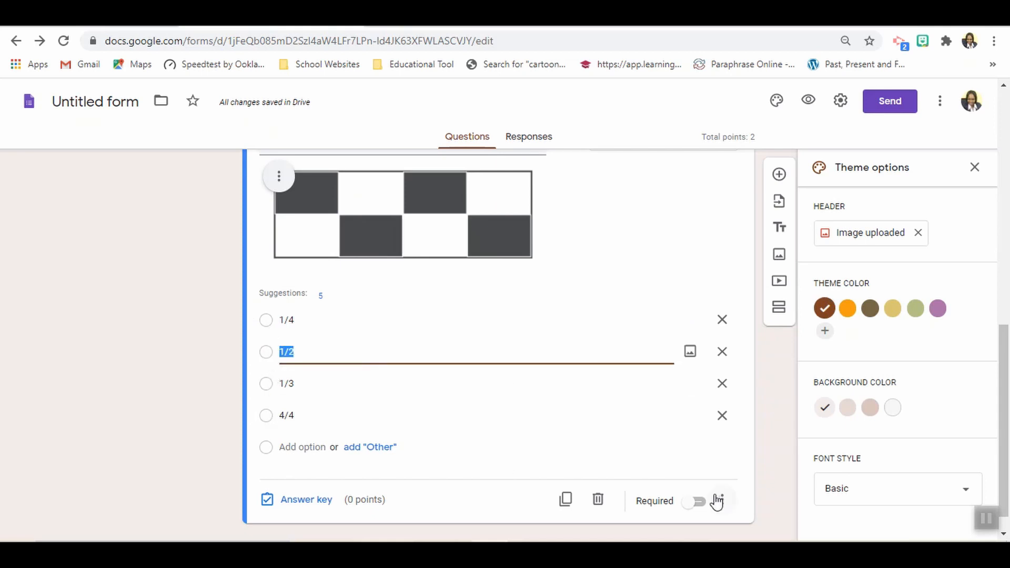
{"action": "left_click", "coordinate": [698, 505]}
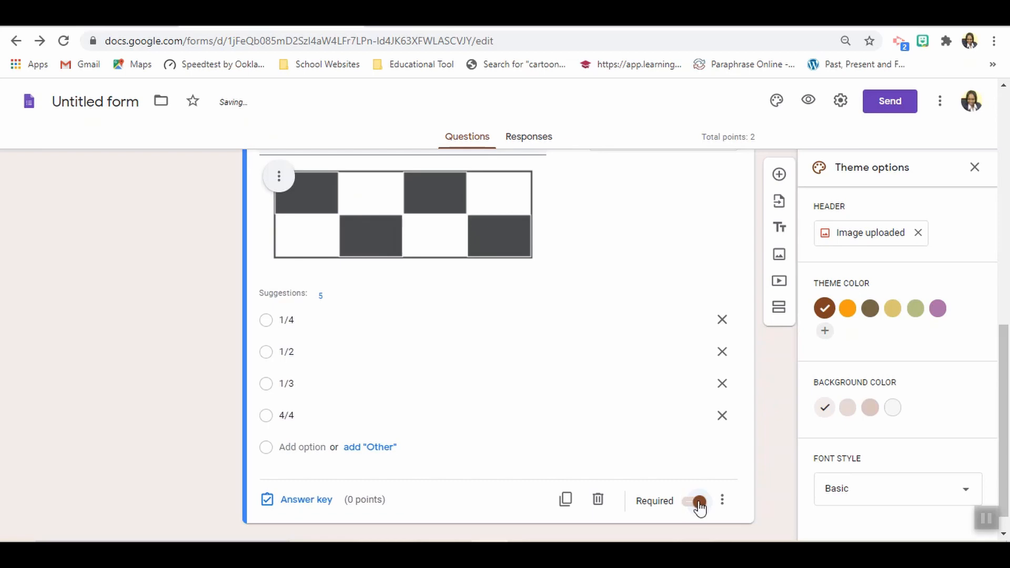
{"action": "left_click", "coordinate": [303, 503]}
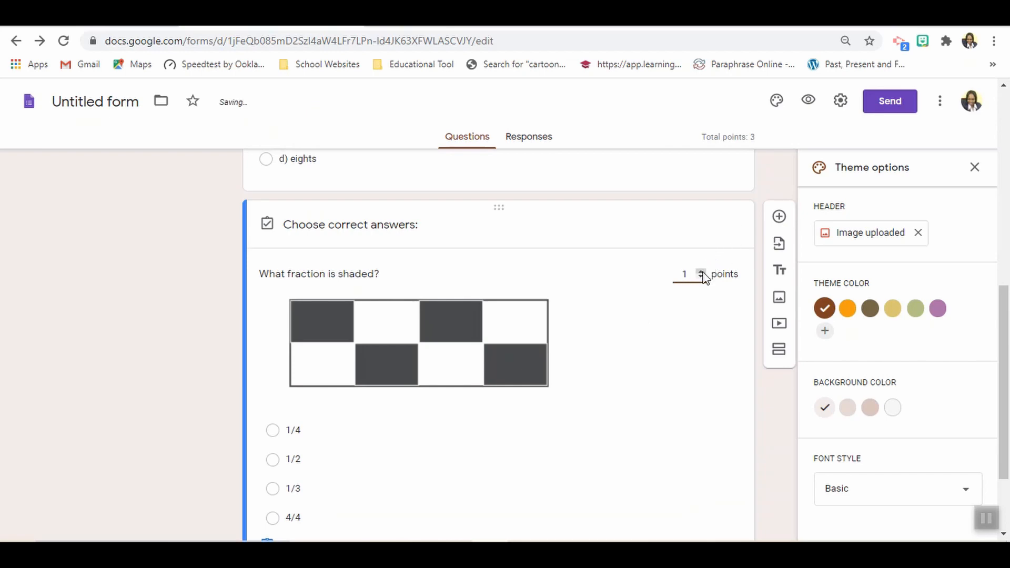
{"action": "left_click_drag", "start_coordinate": [1007, 303], "coordinate": [1006, 402]}
{"action": "left_click", "coordinate": [725, 480]}
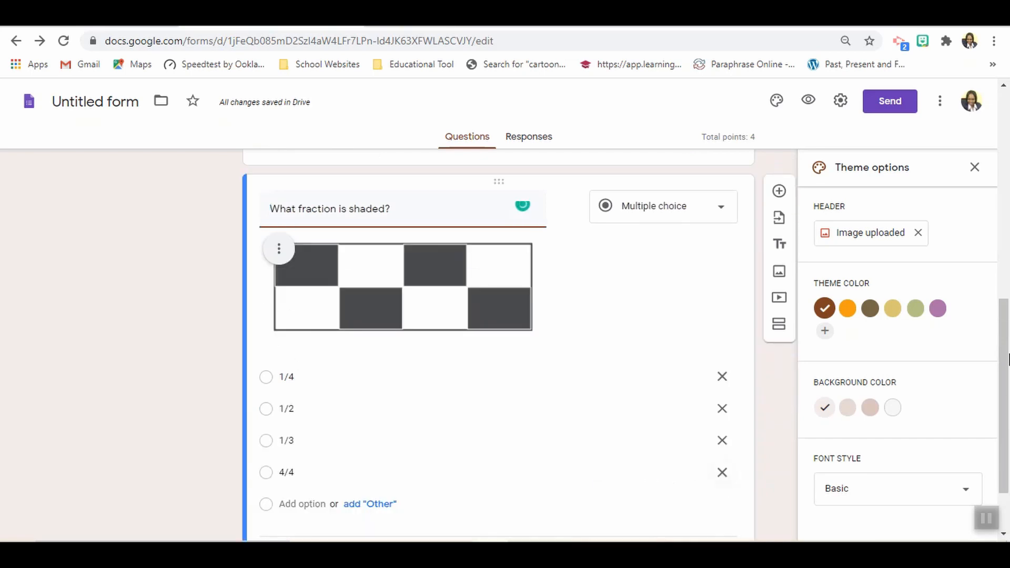
- Change the form settings to stop collecting email addresses and limit respondents to 1 response, and save them
{"action": "scroll", "coordinate": [1007, 327], "scroll_direction": "up", "scroll_amount": 1}
{"action": "left_click_drag", "start_coordinate": [1007, 327], "coordinate": [1008, 269]}
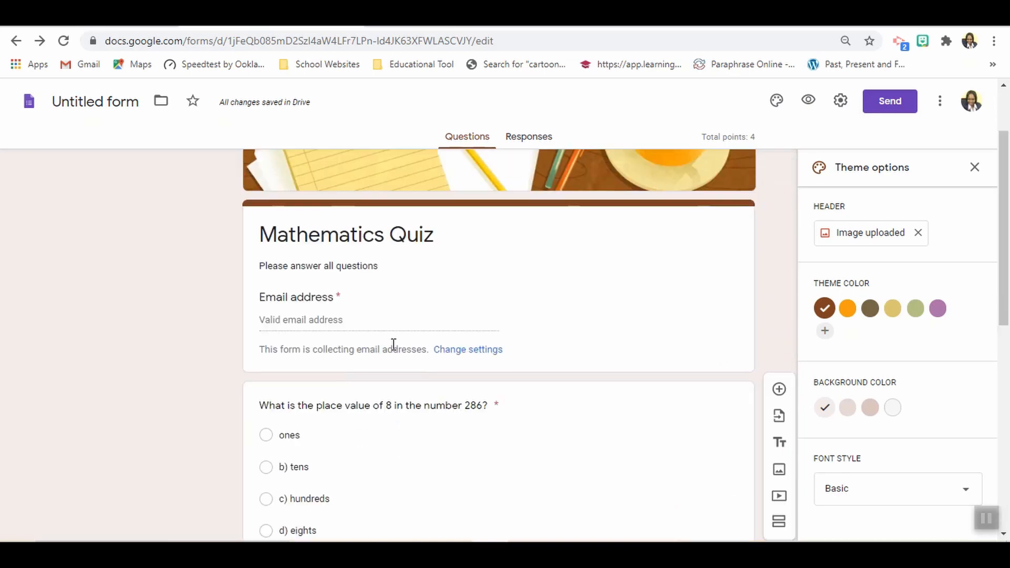
{"action": "left_click", "coordinate": [479, 350]}
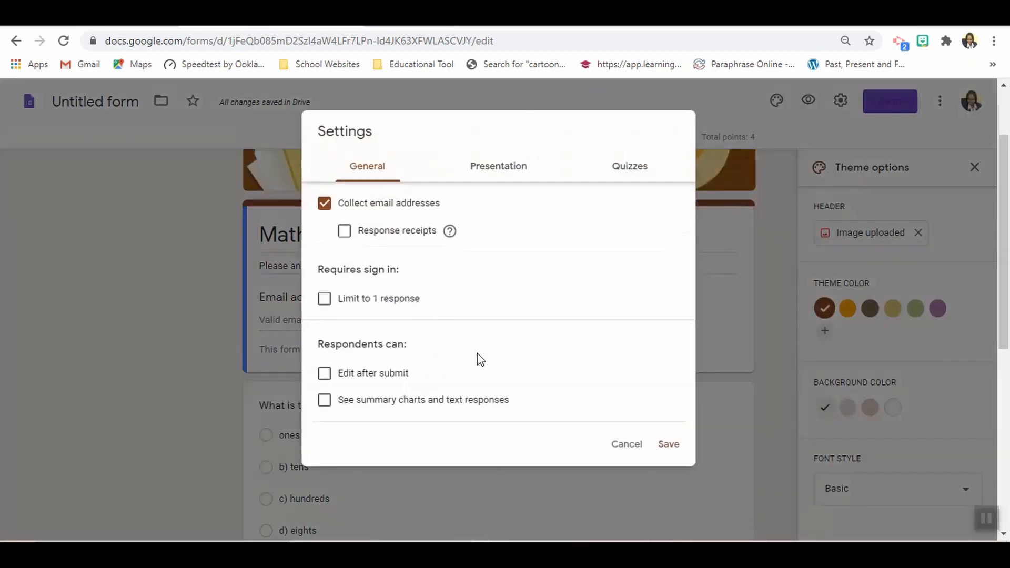
{"action": "left_click", "coordinate": [325, 205]}
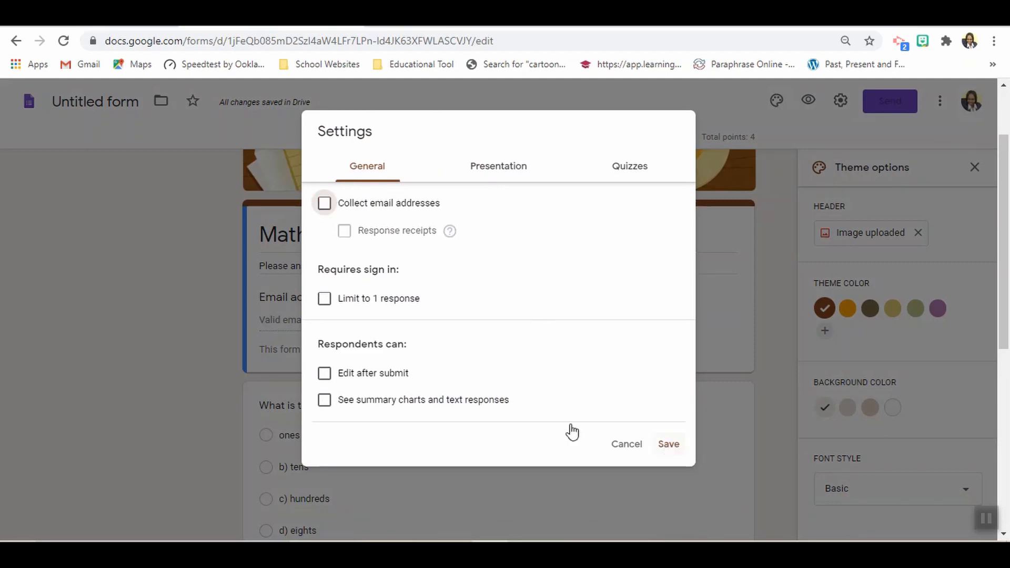
{"action": "left_click", "coordinate": [325, 299]}
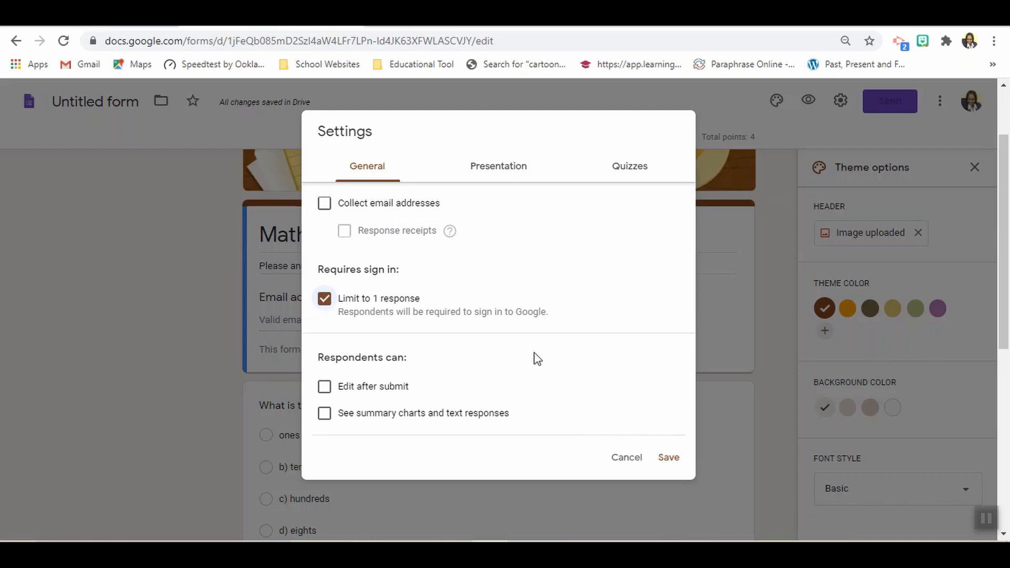
{"action": "left_click", "coordinate": [662, 463]}
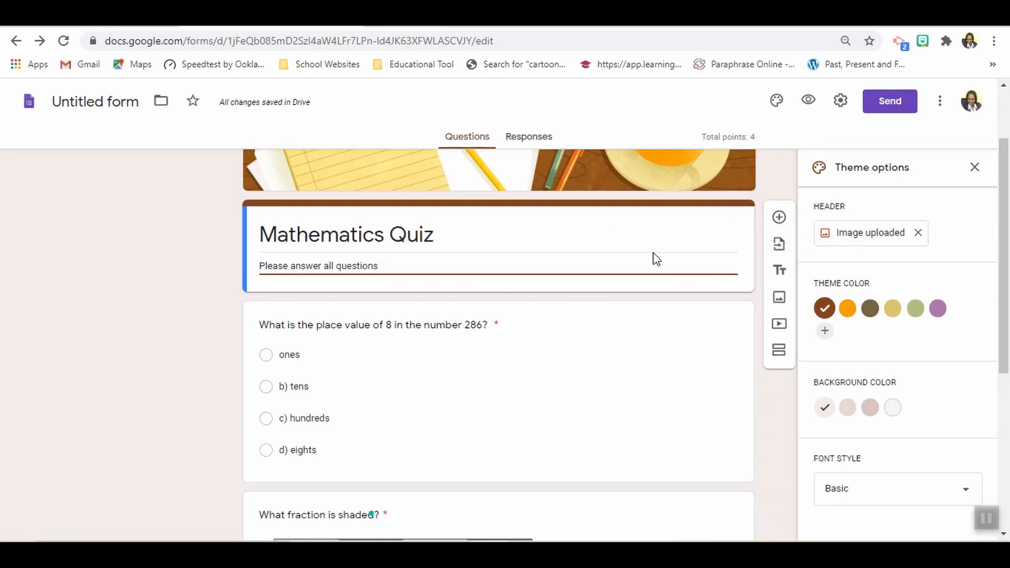
- Add a required short answer question titled "Name:" directly below the Mathematics Quiz heading
{"action": "left_click", "coordinate": [779, 219]}
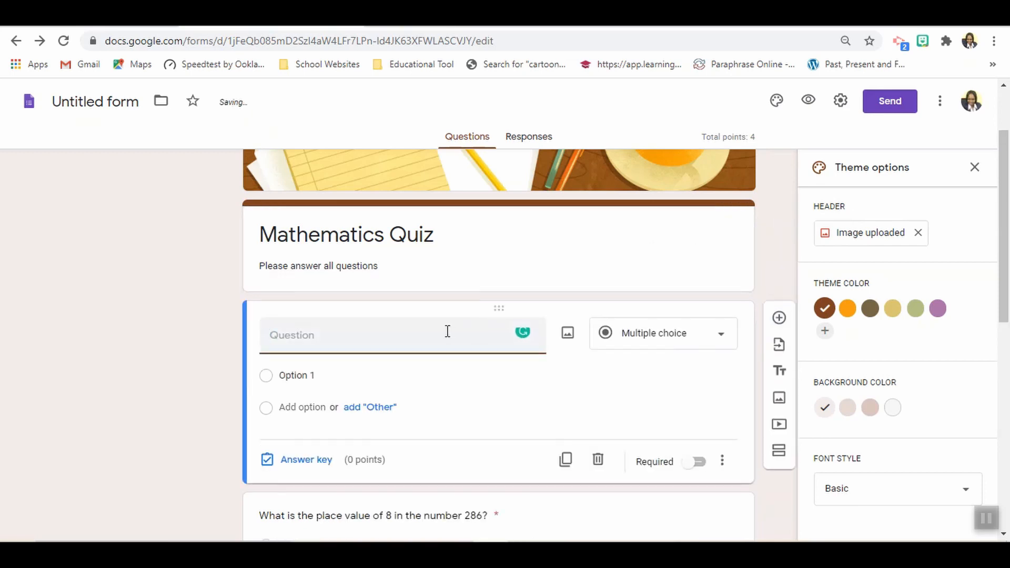
{"action": "type", "text": "Name:"}
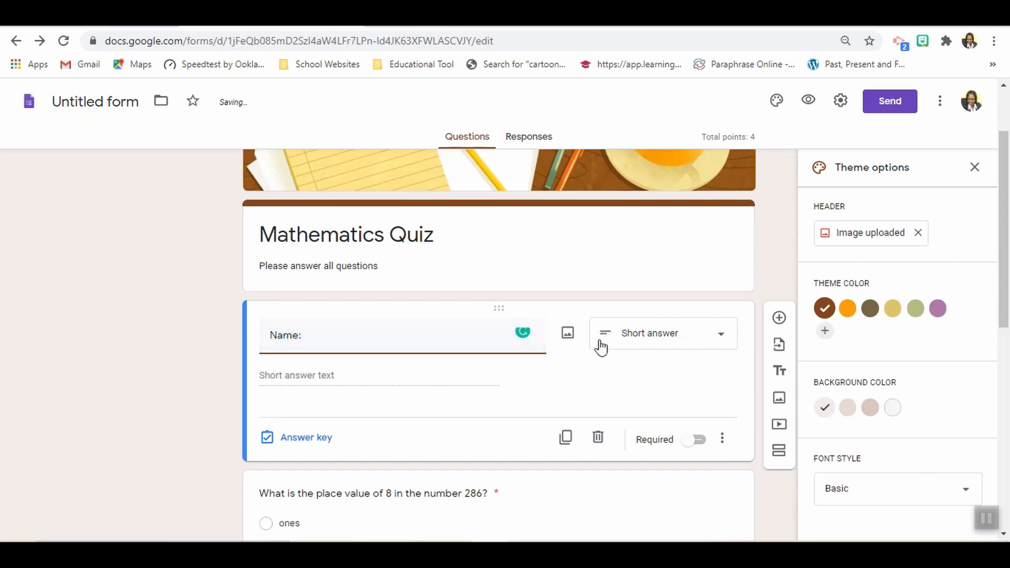
{"action": "left_click", "coordinate": [671, 342]}
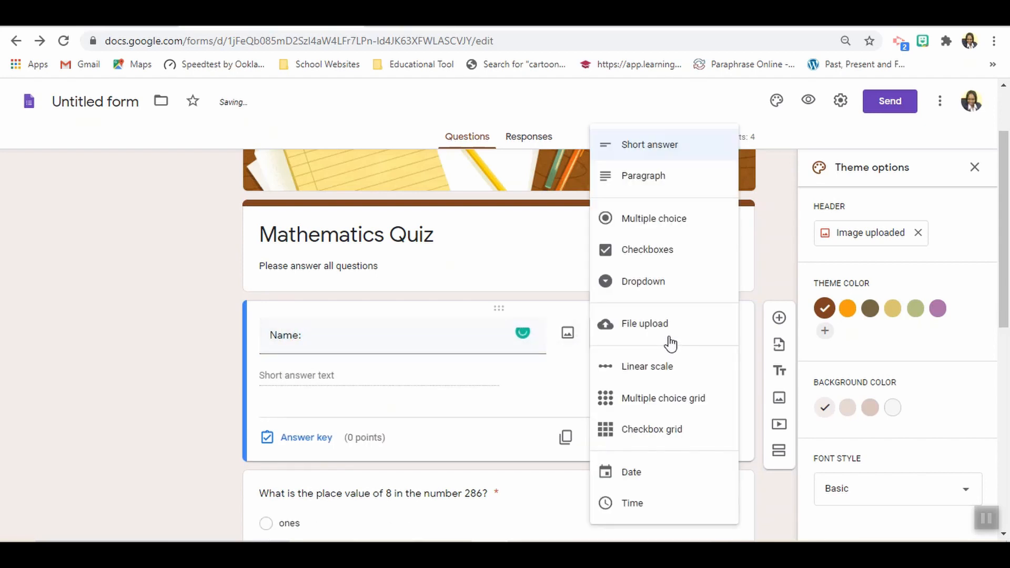
{"action": "left_click", "coordinate": [535, 390]}
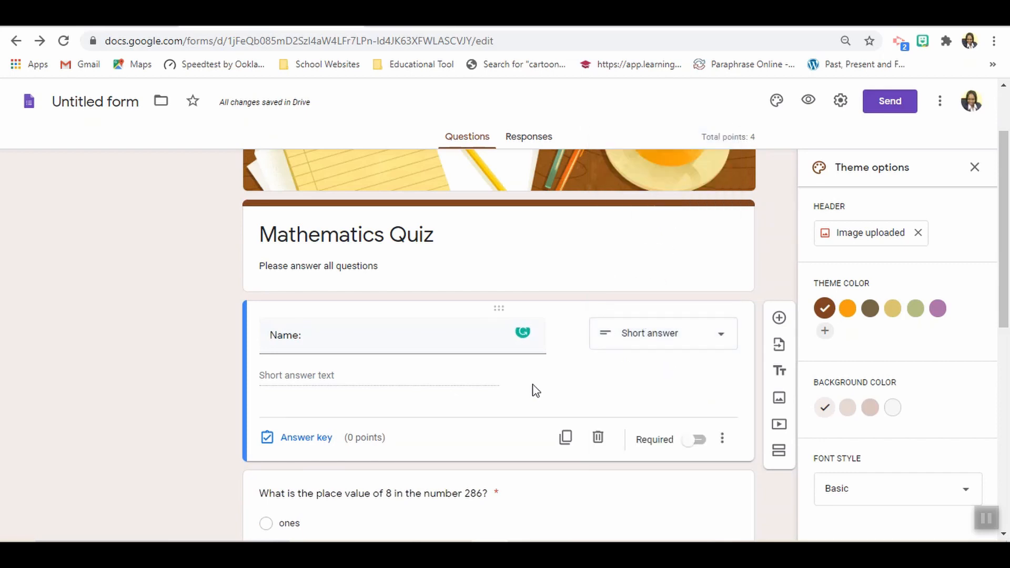
{"action": "left_click", "coordinate": [698, 444]}
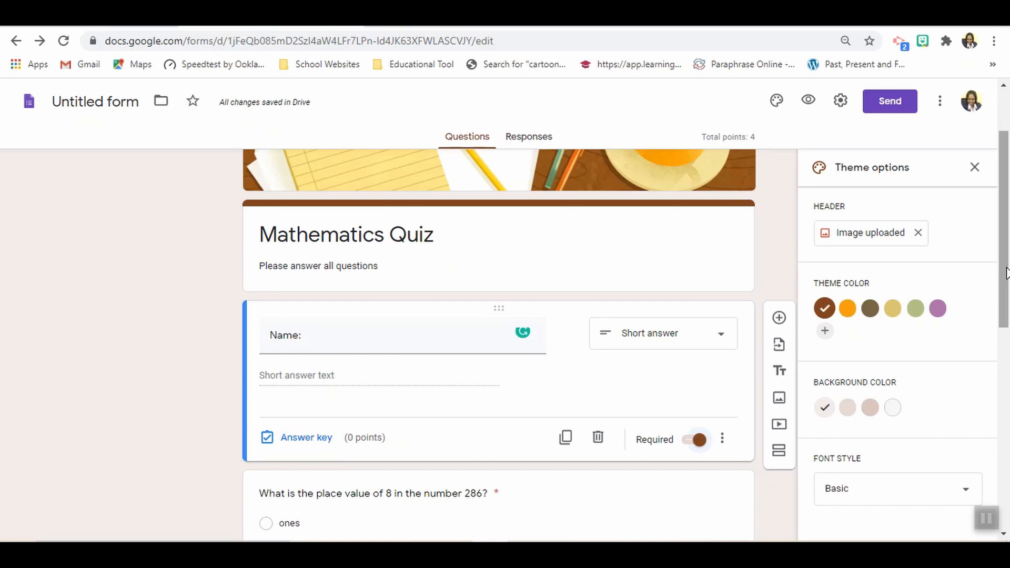
- View the form's responses and return to its questions
{"action": "left_click_drag", "start_coordinate": [1006, 274], "coordinate": [1002, 228]}
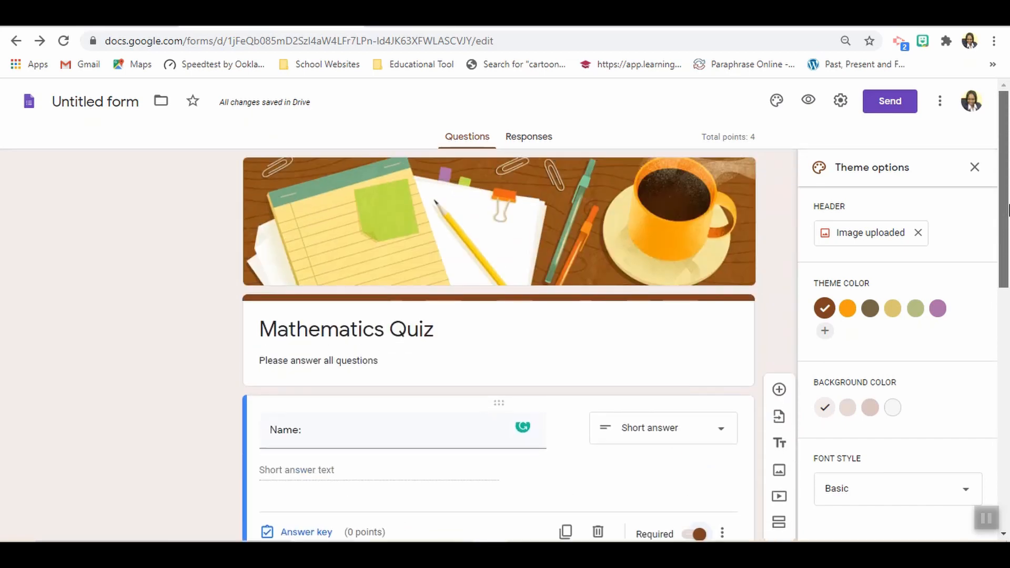
{"action": "left_click", "coordinate": [542, 143]}
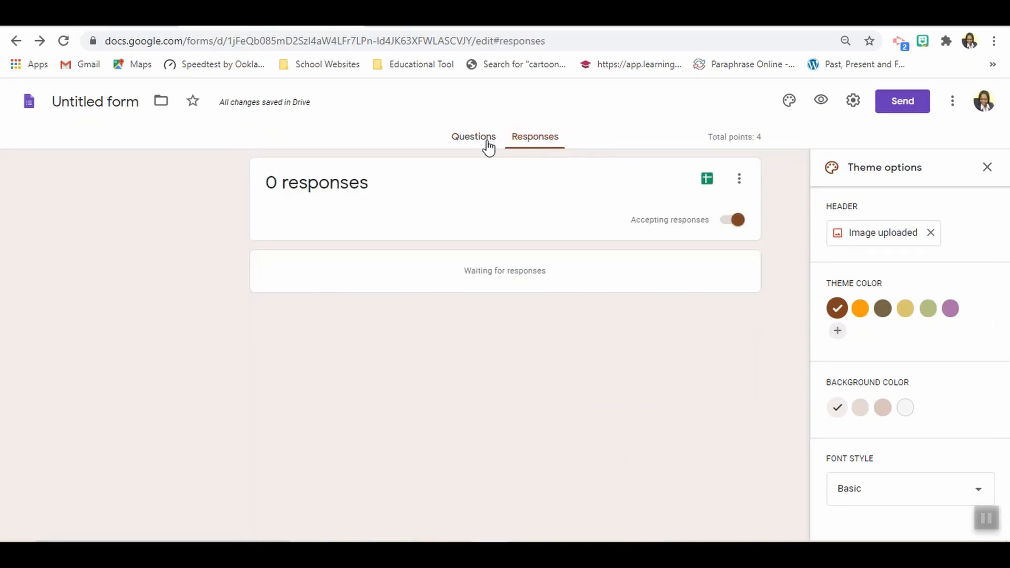
{"action": "left_click", "coordinate": [468, 138]}
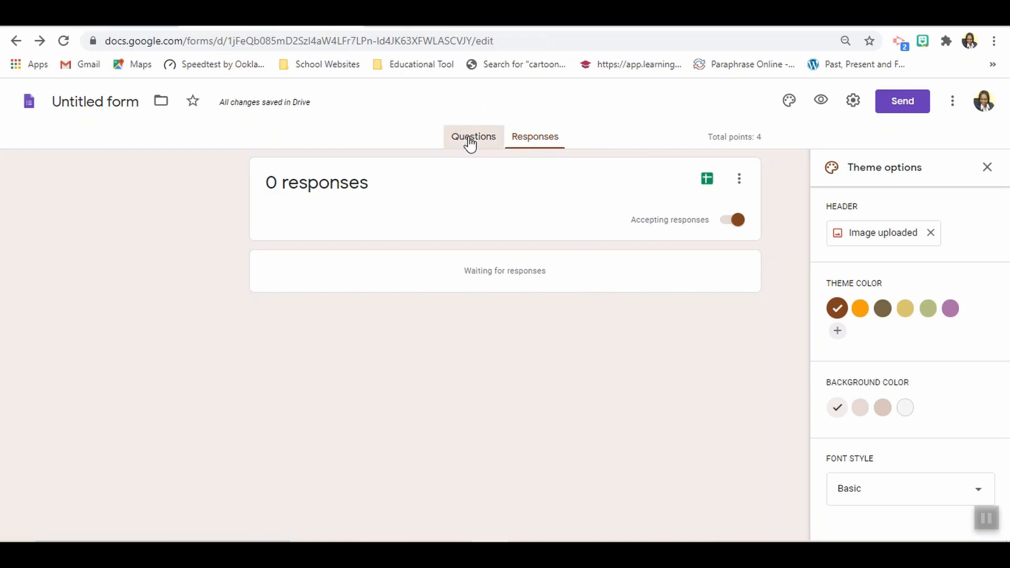
- Rename the untitled form file as "Mathematics Quiz"
{"action": "left_click_drag", "start_coordinate": [998, 203], "coordinate": [1008, 246]}
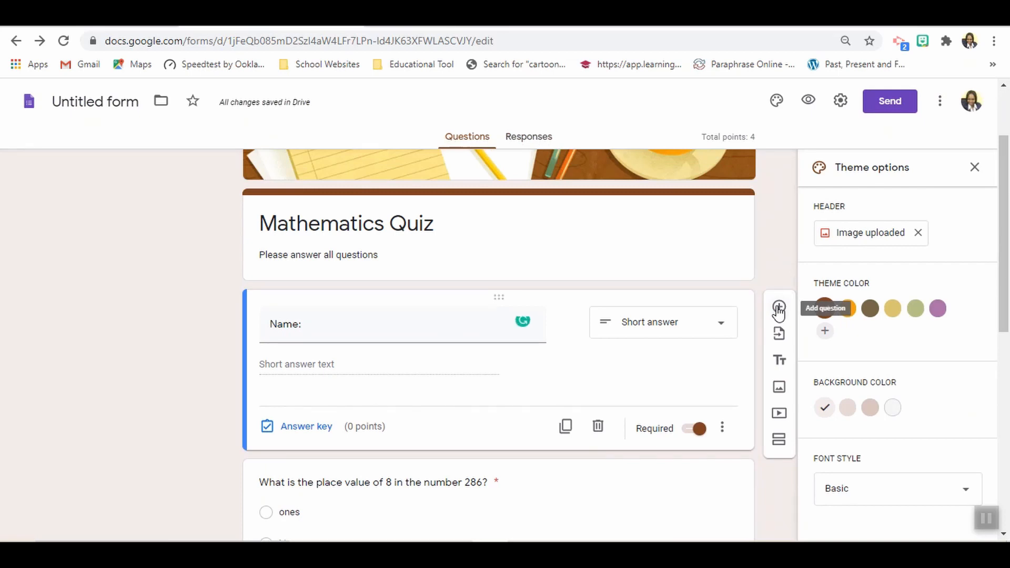
{"action": "left_click_drag", "start_coordinate": [1007, 317], "coordinate": [1008, 263]}
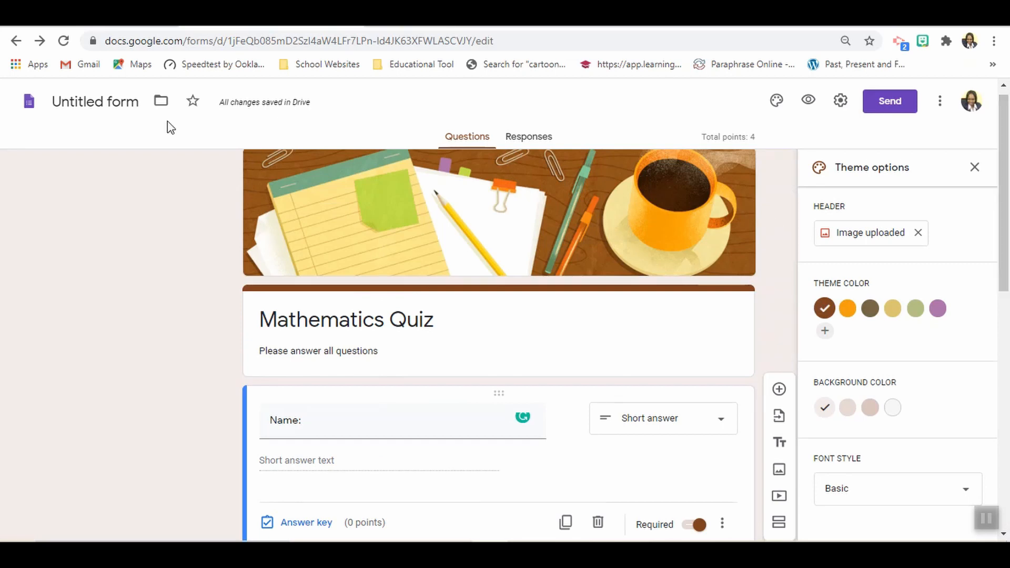
{"action": "left_click", "coordinate": [142, 103]}
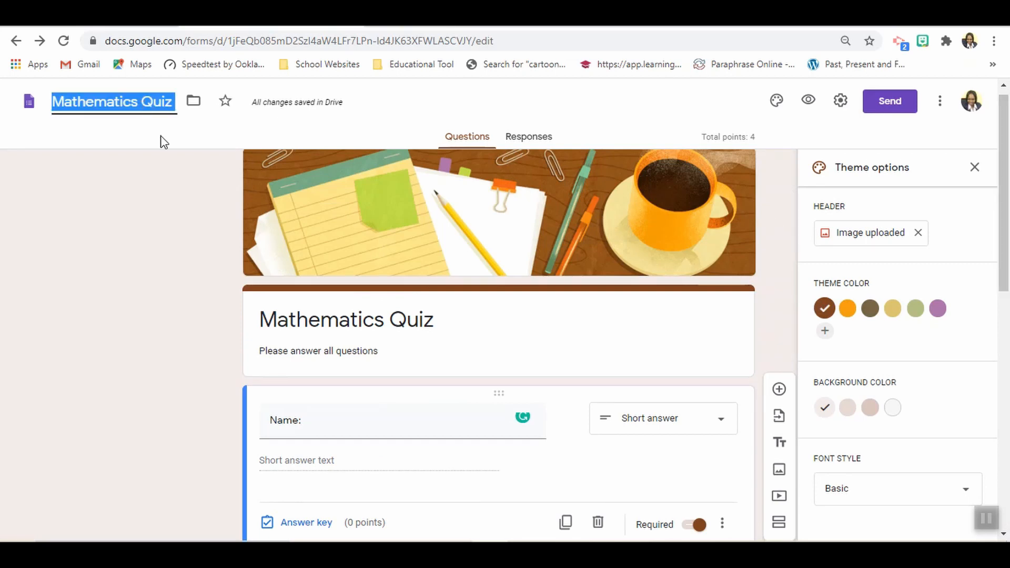
{"action": "left_click", "coordinate": [167, 151]}
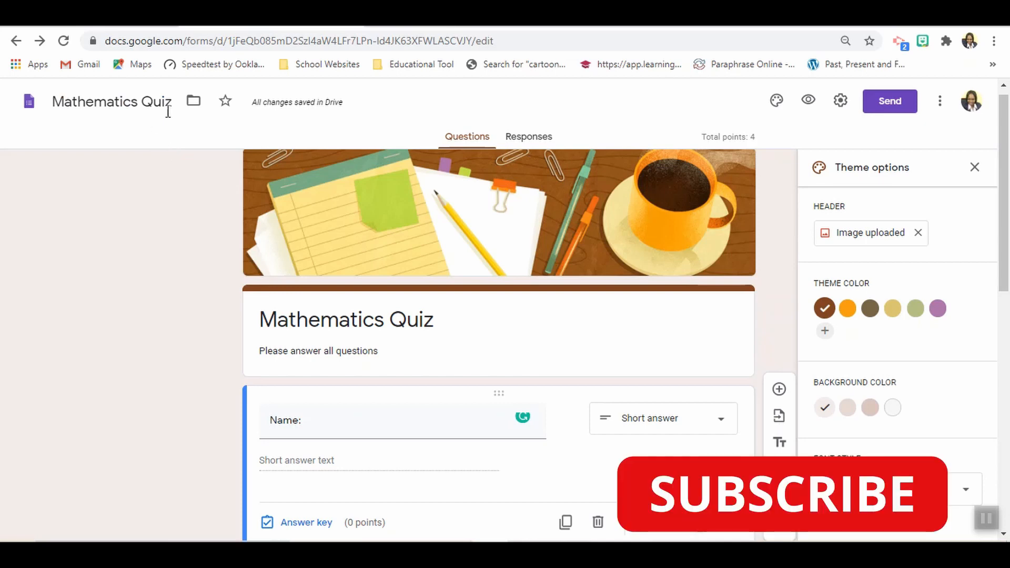
- Look at the form's embed HTML sending option, copy the full shareable link instead, and close the Send form dialog
{"action": "left_click", "coordinate": [895, 109]}
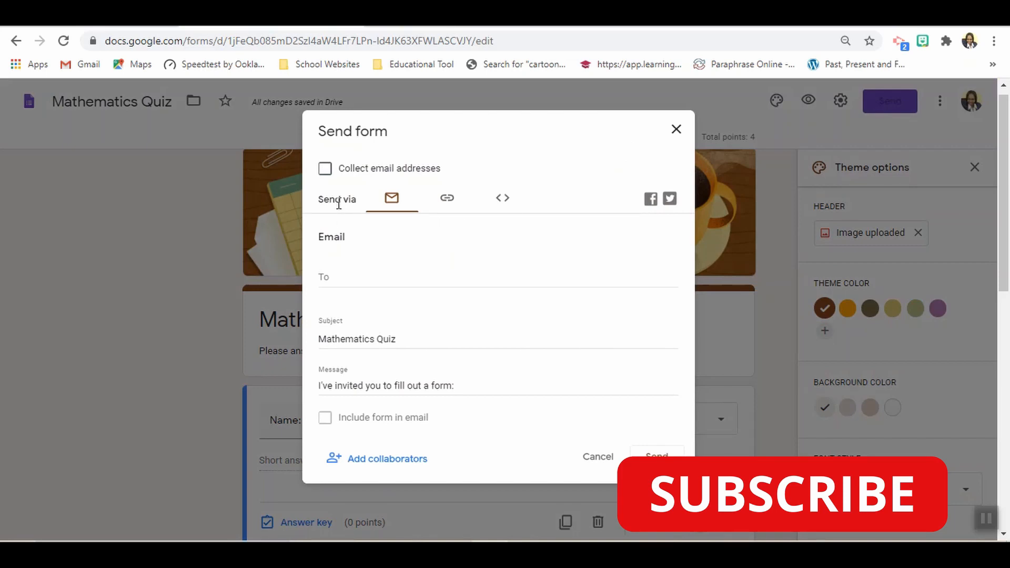
{"action": "left_click", "coordinate": [503, 208]}
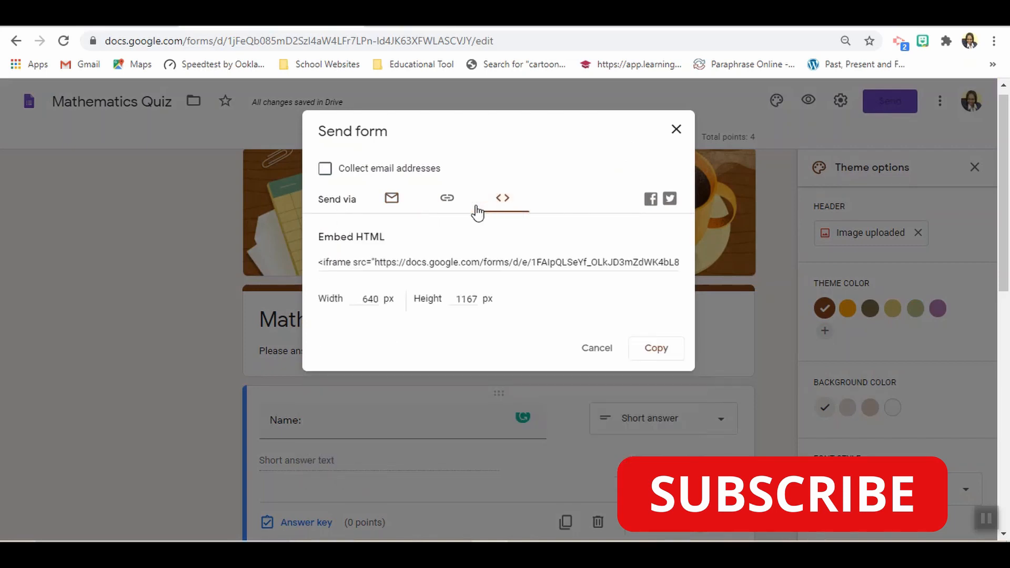
{"action": "left_click", "coordinate": [456, 210]}
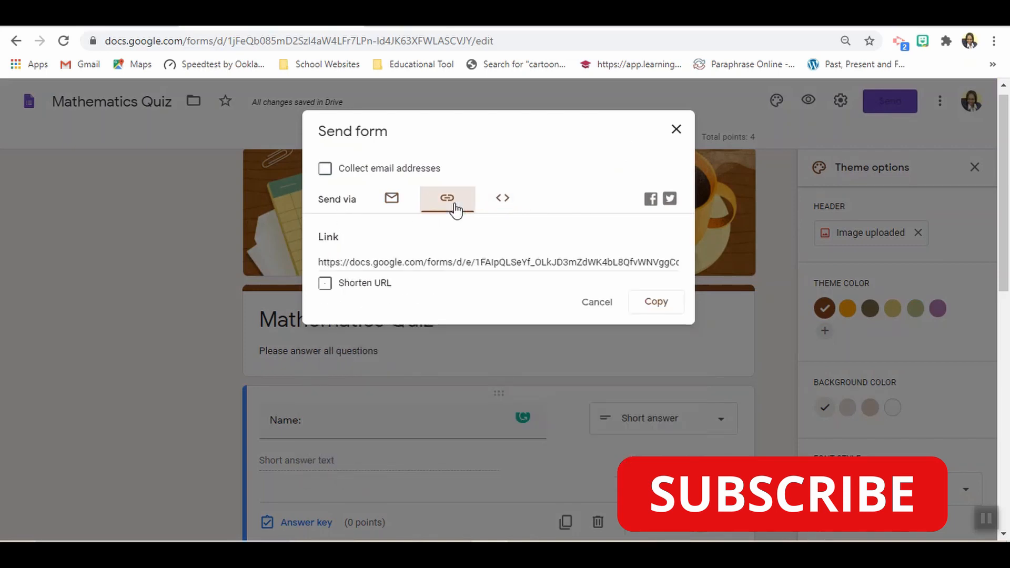
{"action": "left_click", "coordinate": [654, 313]}
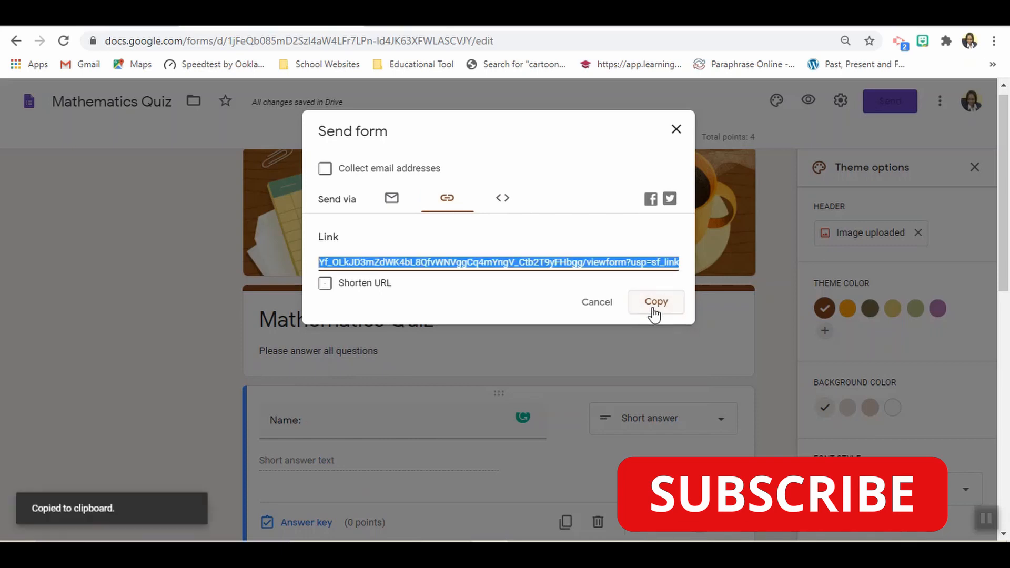
{"action": "left_click", "coordinate": [595, 315]}
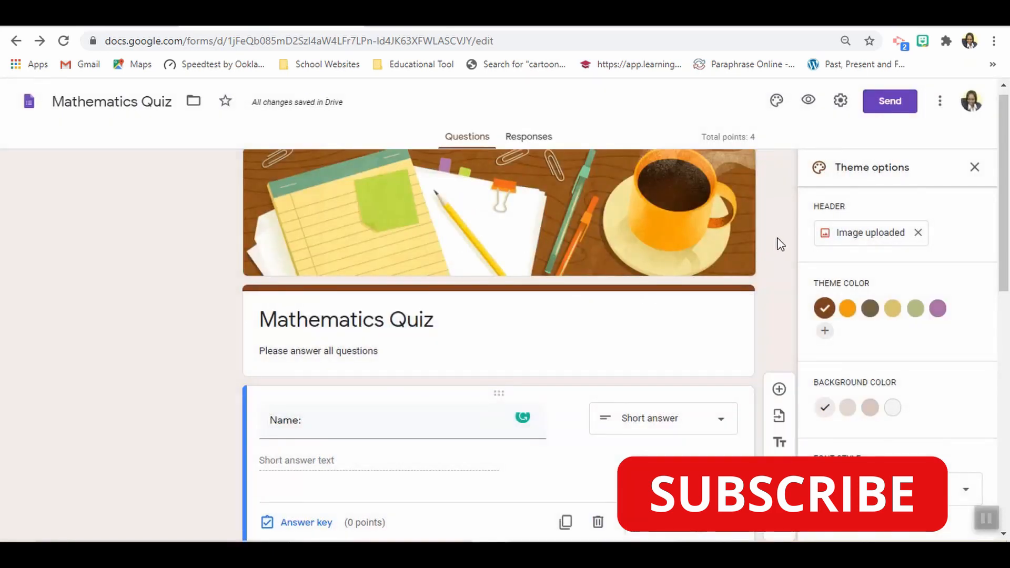
{"action": "mouse_move", "coordinate": [1005, 220]}
{"action": "left_mouse_down"}
{"action": "mouse_move", "coordinate": [1007, 499]}
{"action": "mouse_move", "coordinate": [1007, 169]}
{"action": "left_mouse_up"}
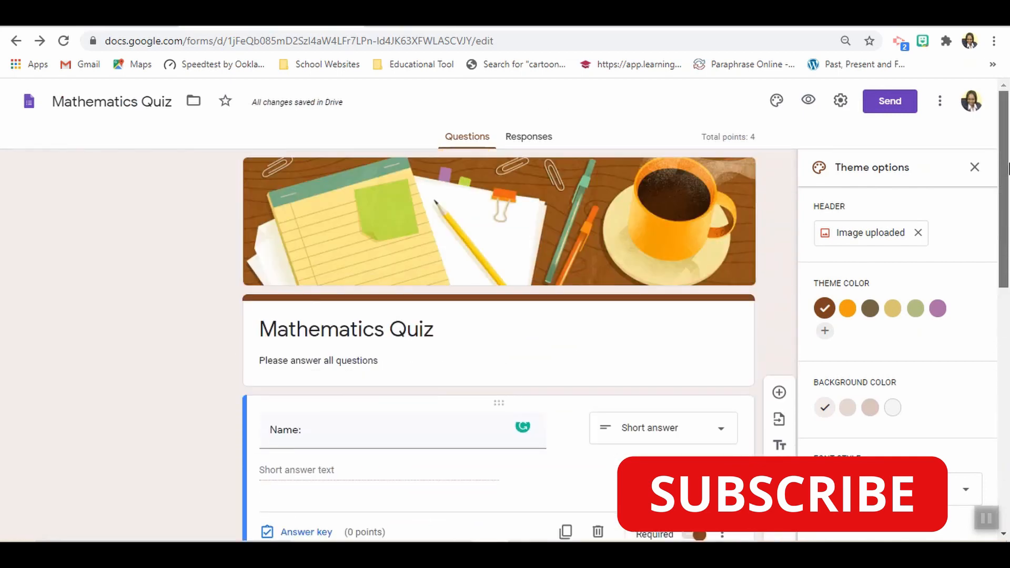